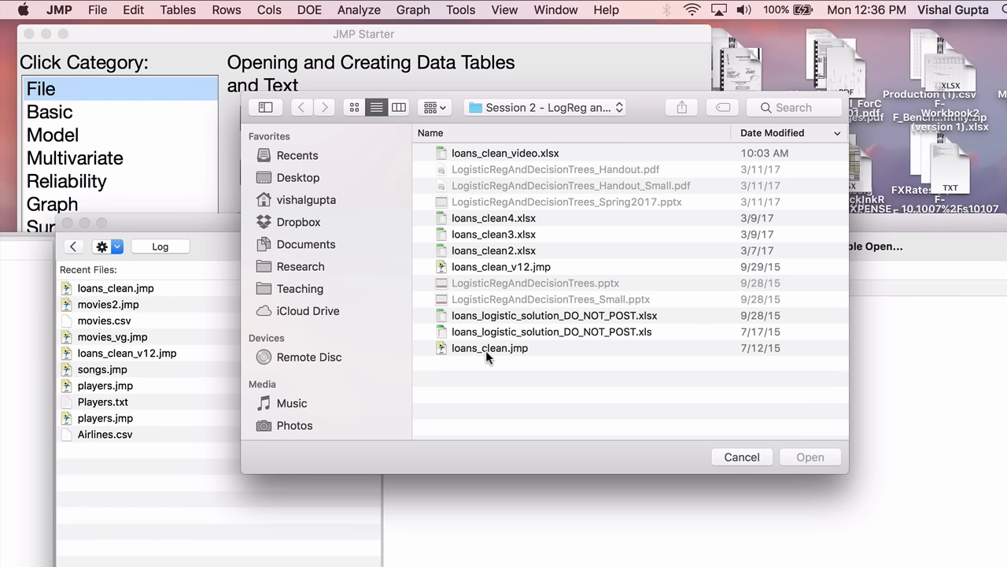
Step: Open the loans_clean.jmp data table and rename its not.fully.paid column to Default
click(508, 348)
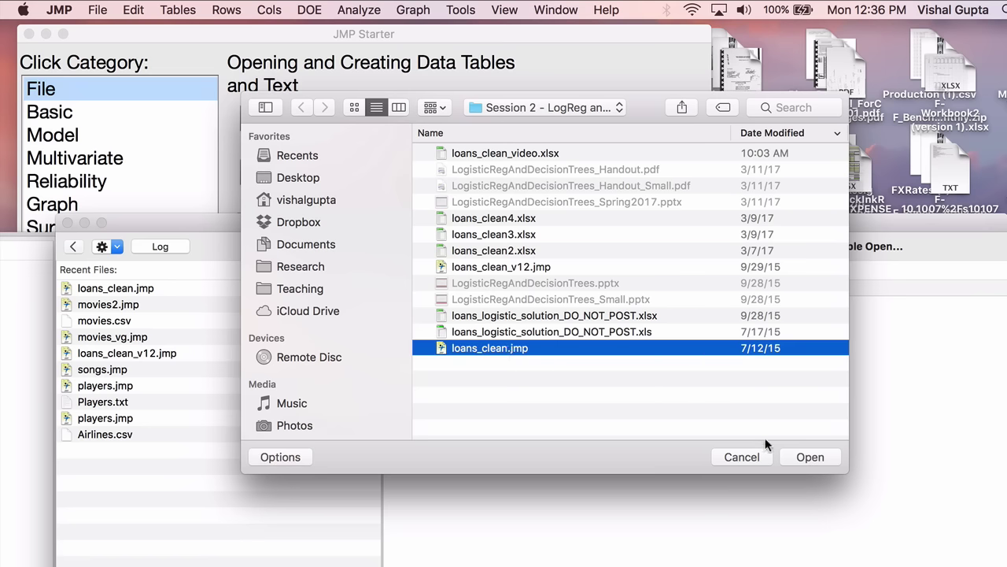
click(810, 457)
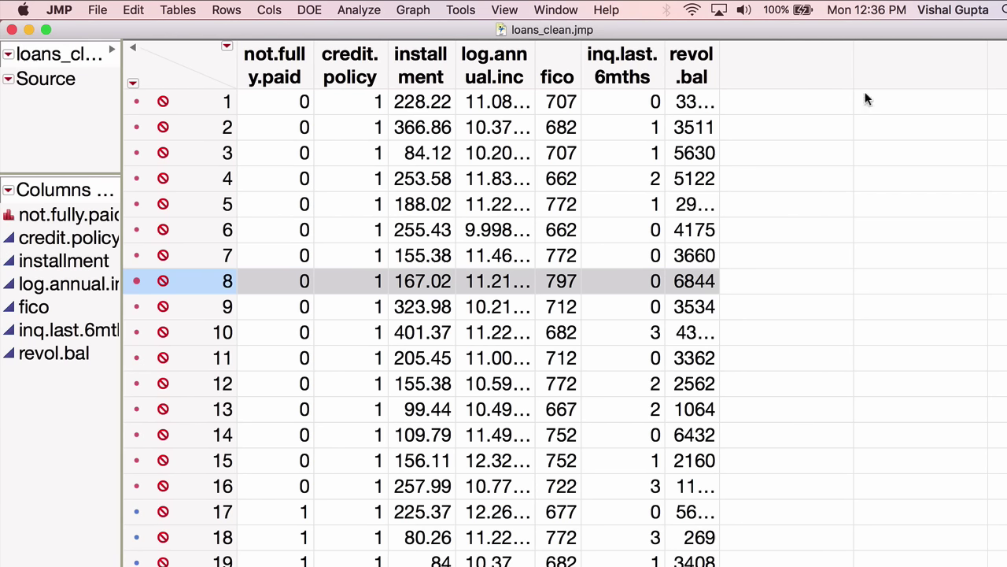
click(274, 64)
double_click(275, 66)
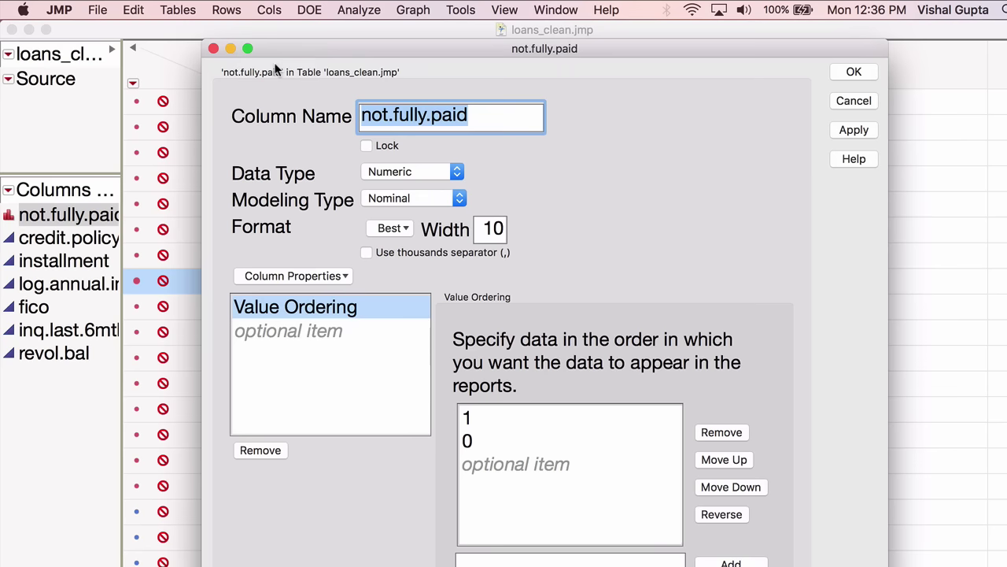
text(Default)
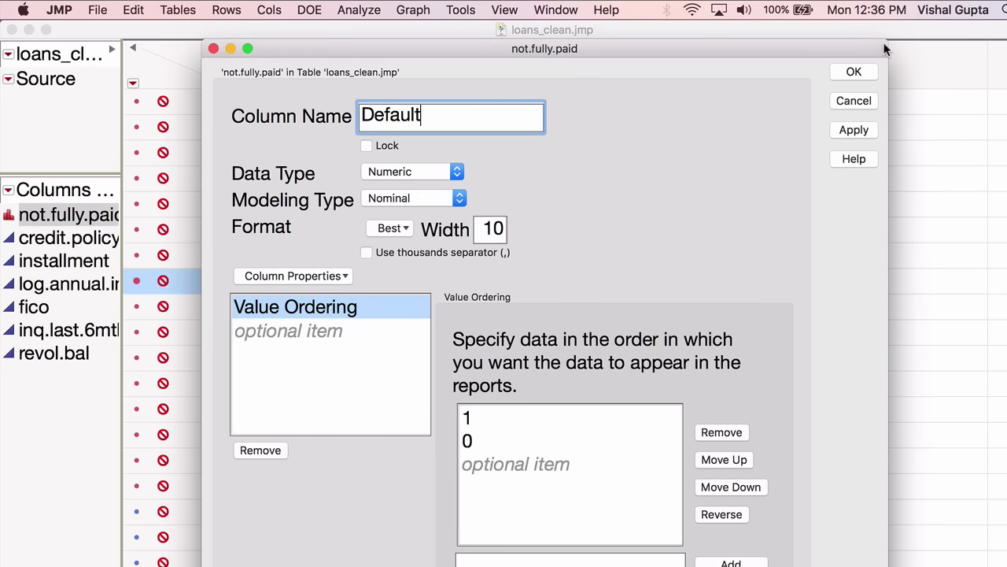
click(856, 72)
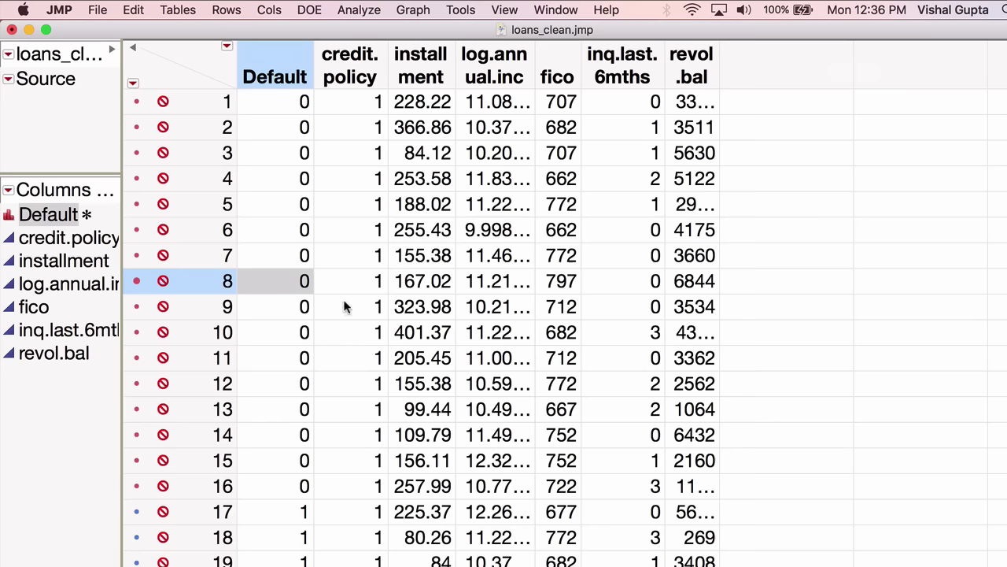
Step: Start a Partition analysis and assign the Default column as the Y, Response
click(362, 8)
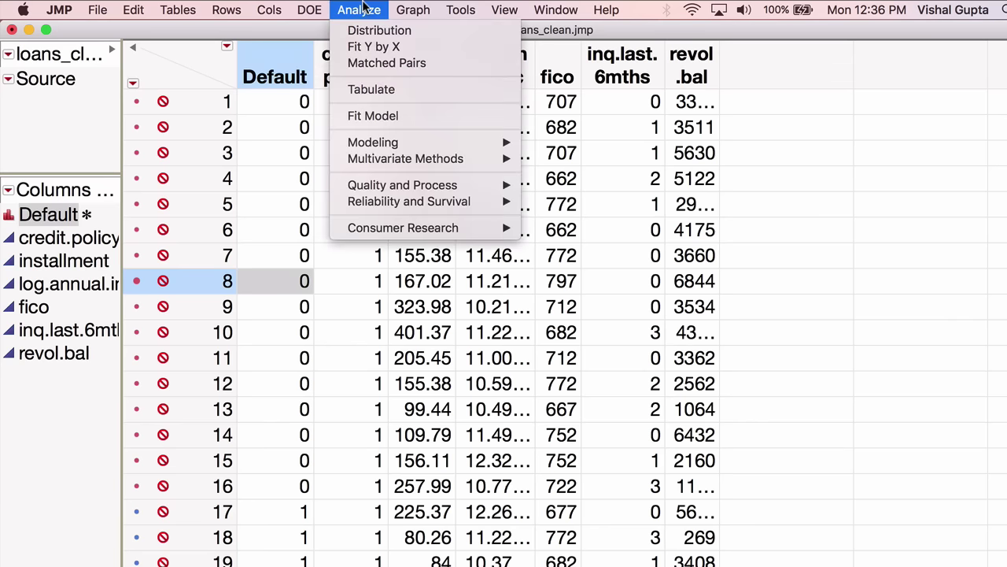
mouse_move(379, 145)
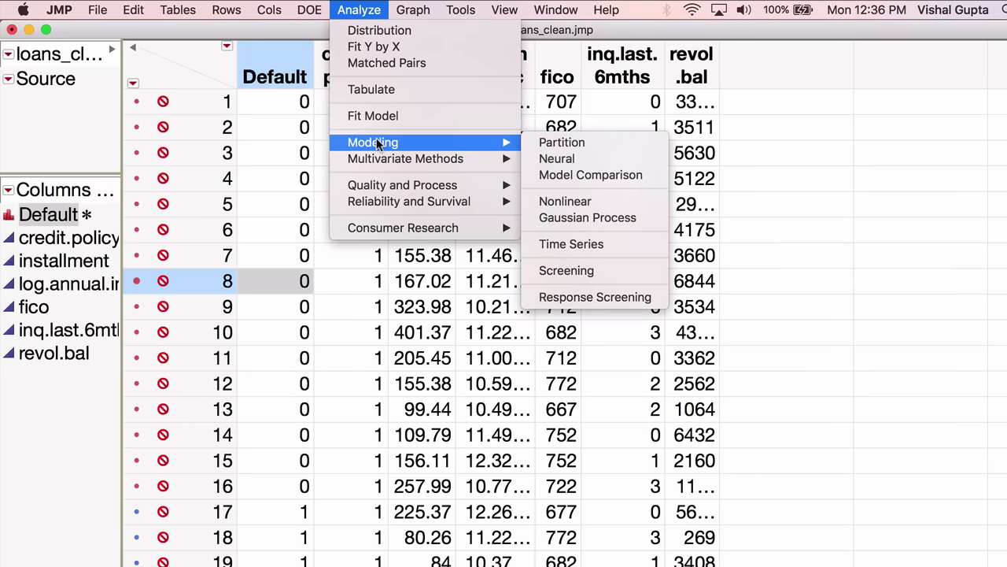
click(554, 144)
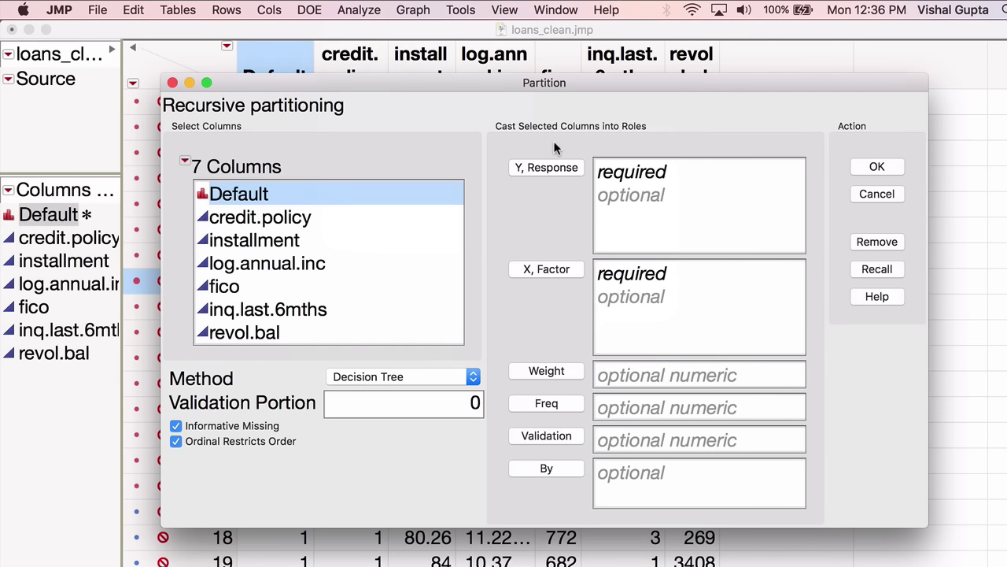
click(342, 195)
drag(342, 195, 688, 177)
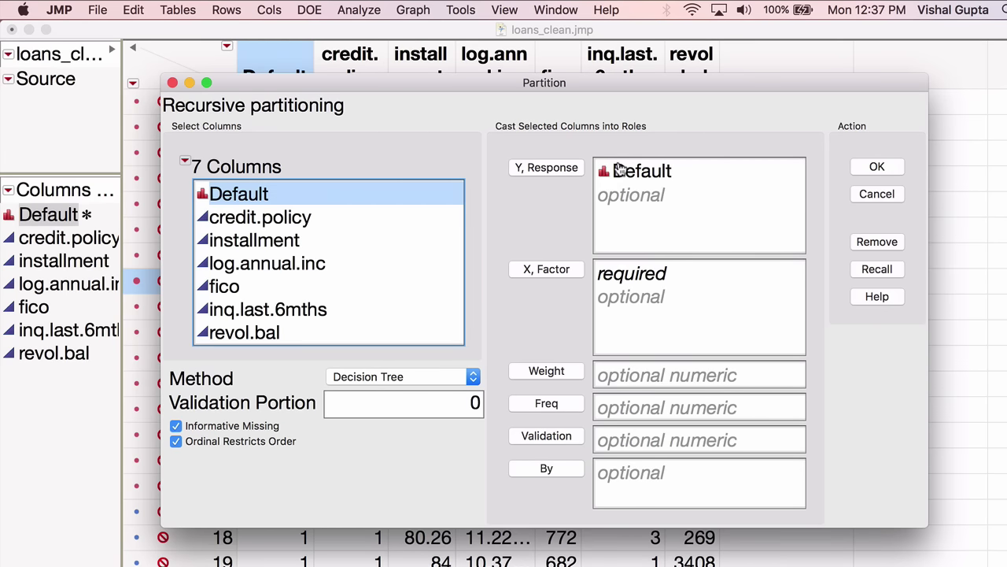
Step: Assign all columns from credit.policy through revol.bal as X factors and run the partition
click(308, 221)
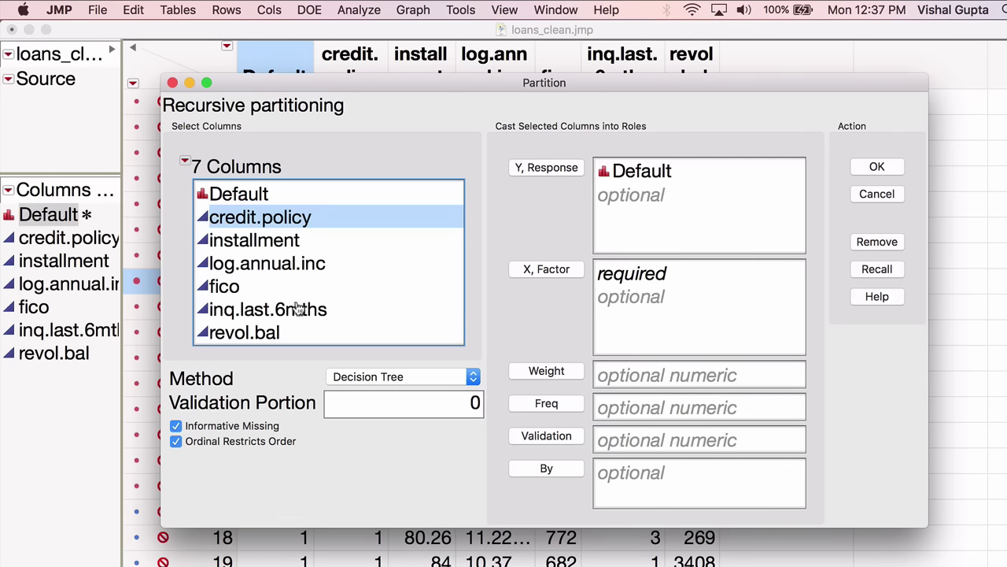
shift+click(293, 335)
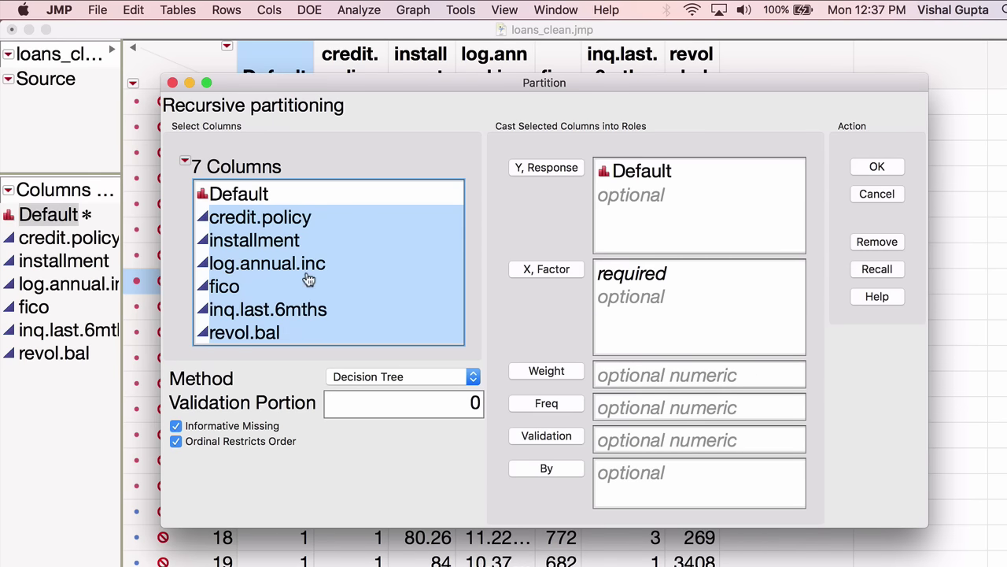
drag(313, 280, 695, 299)
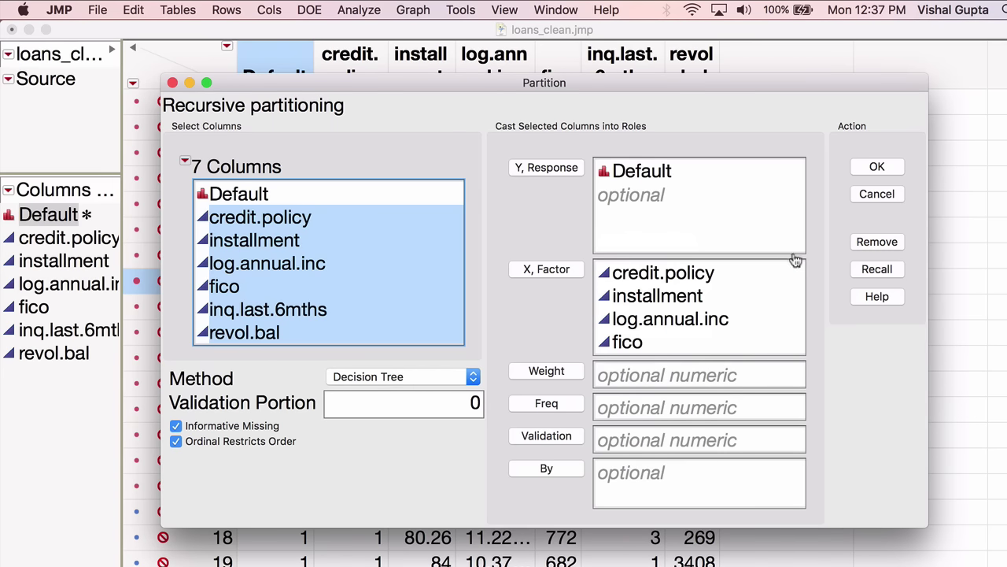
click(892, 170)
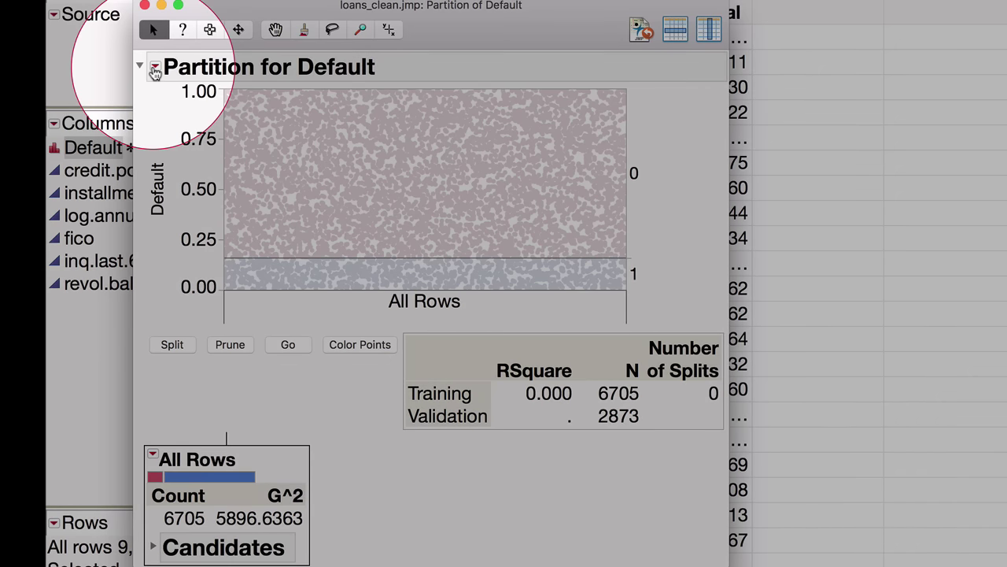
Step: Display the split probabilities in the nodes of the Partition for Default report
click(155, 69)
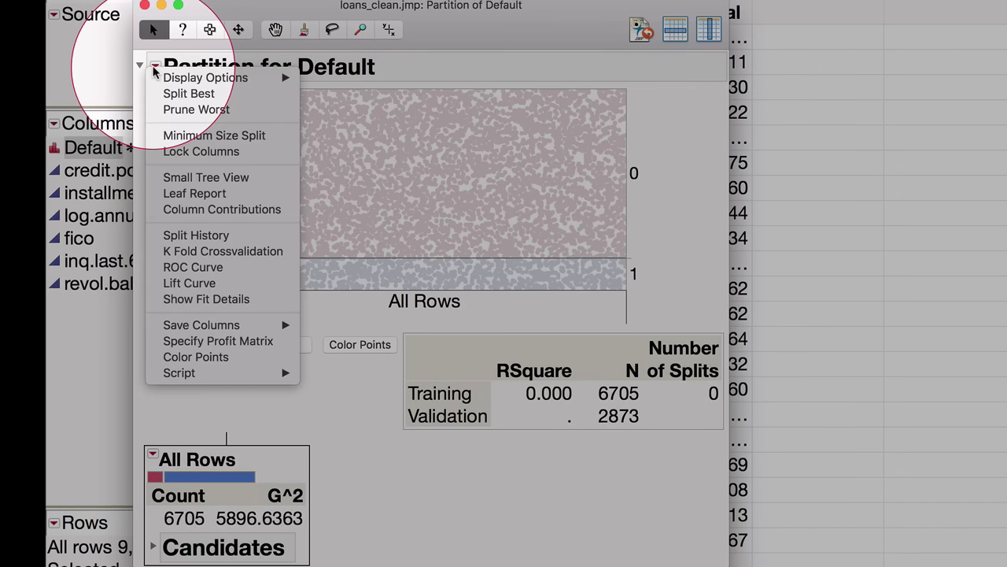
mouse_move(156, 76)
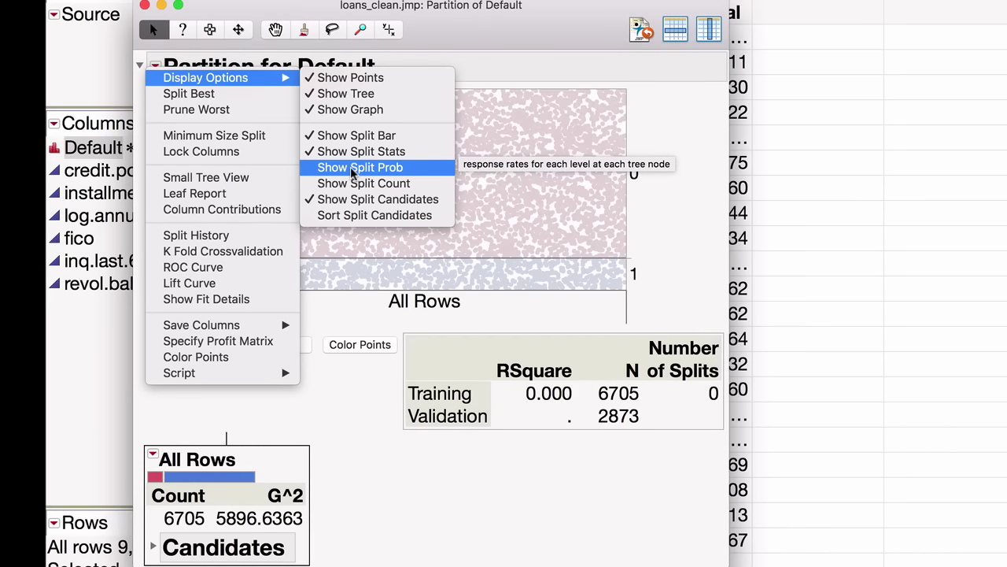
click(352, 168)
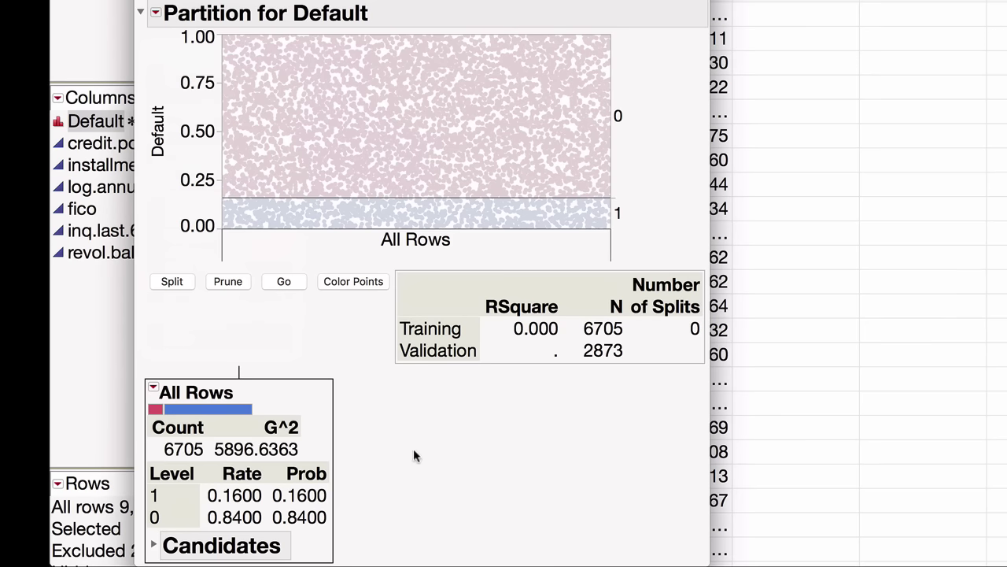
Step: Split the decision tree two times, one split at a time, and check the resulting branches
click(180, 286)
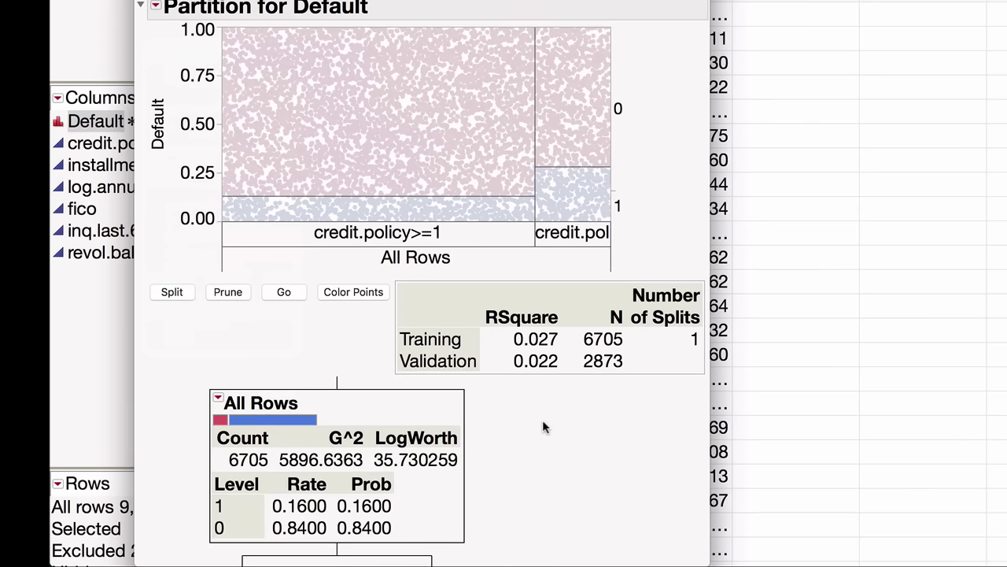
scroll(542, 420, down, 3)
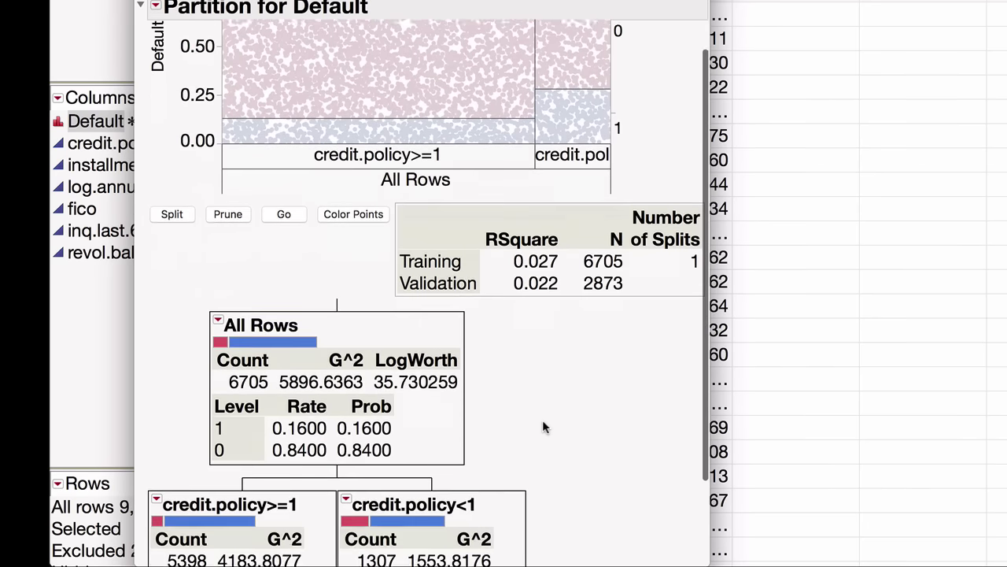
scroll(539, 479, down, 2)
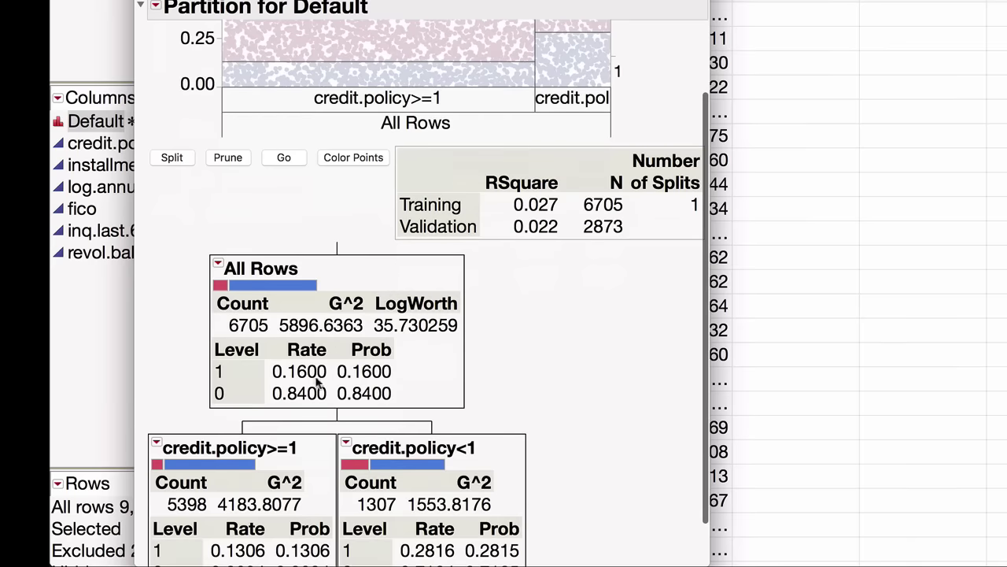
click(172, 160)
scroll(529, 272, down, 5)
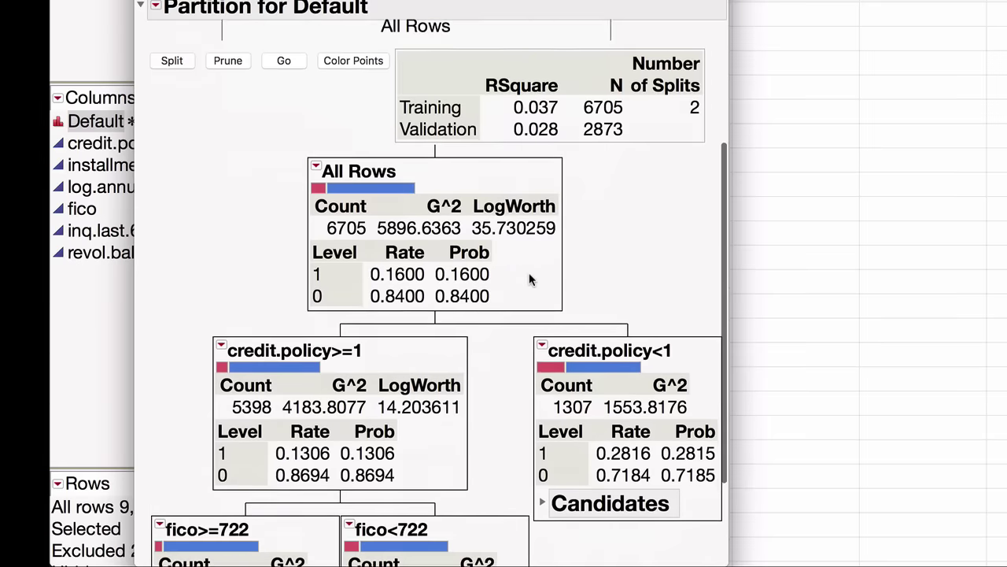
scroll(532, 277, down, 2)
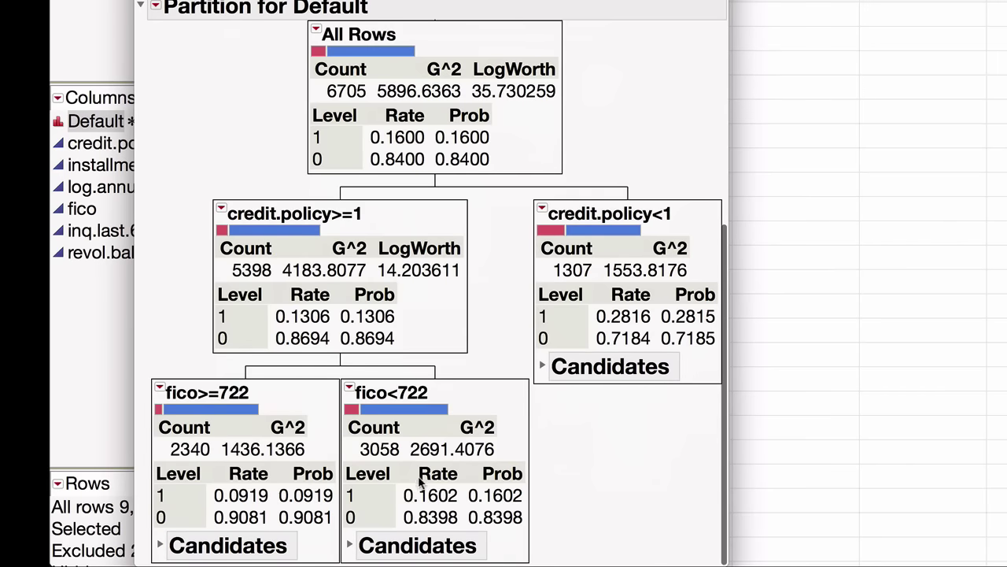
Step: Grow the decision tree automatically with the Go command, using the validation data to choose the number of splits
scroll(359, 219, up, 6)
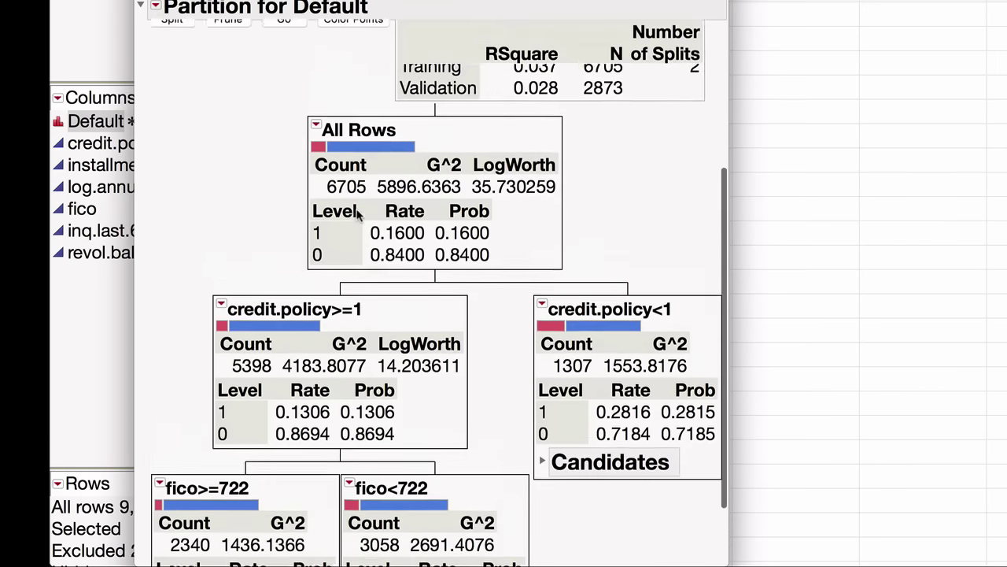
scroll(359, 219, up, 3)
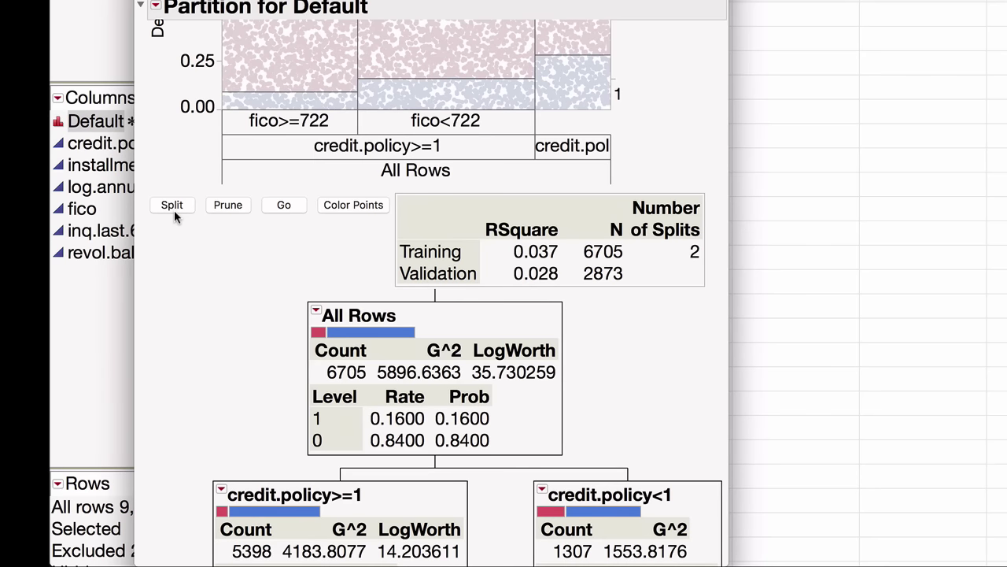
click(286, 209)
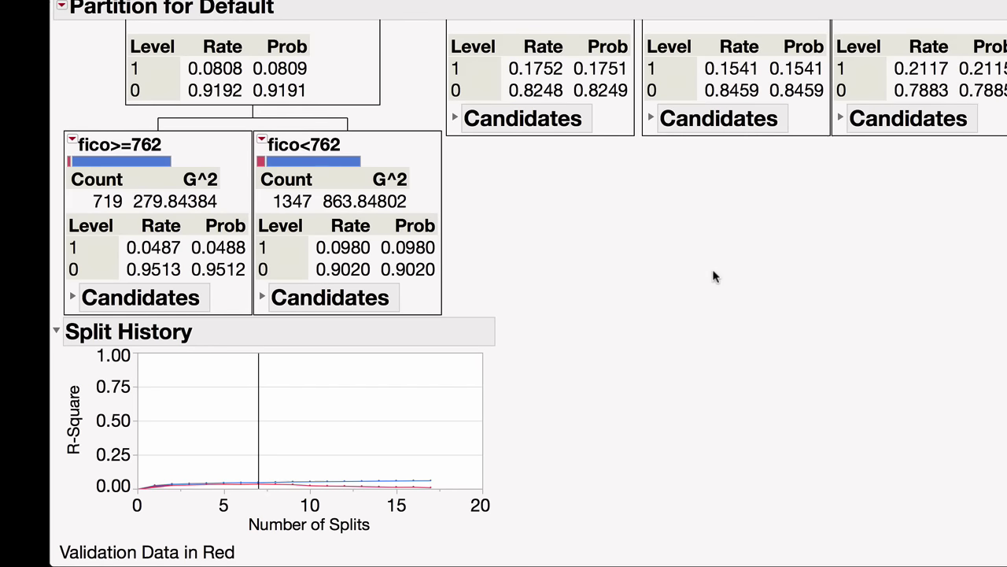
Step: Examine the full decision tree from the All Rows node through the credit.policy, fico and inq.last.6mths branches to the leaves
scroll(714, 275, up, 10)
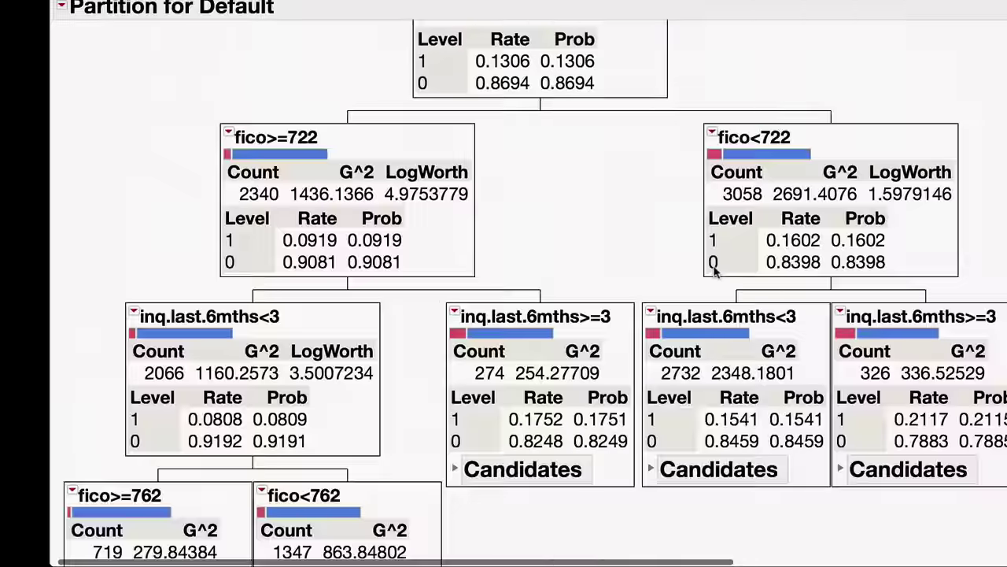
scroll(715, 271, up, 6)
scroll(715, 272, right, 2)
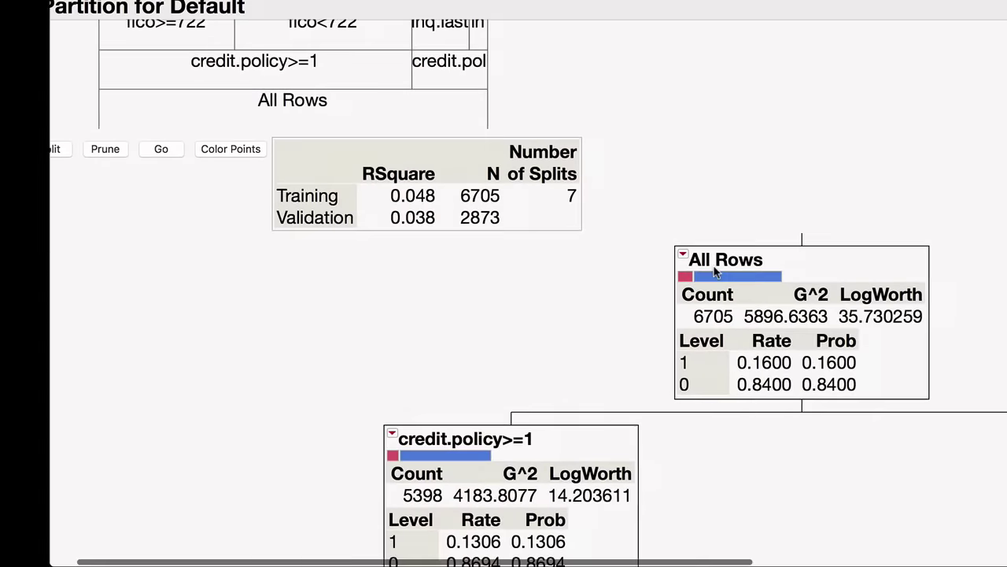
scroll(715, 272, right, 2)
scroll(715, 272, down, 5)
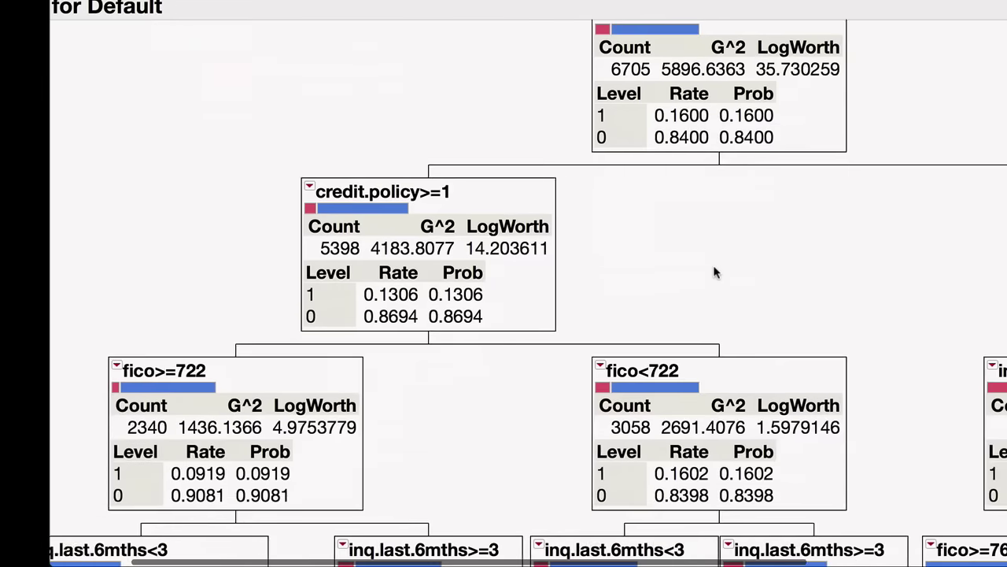
scroll(715, 271, right, 2)
scroll(715, 272, right, 2)
scroll(715, 273, down, 8)
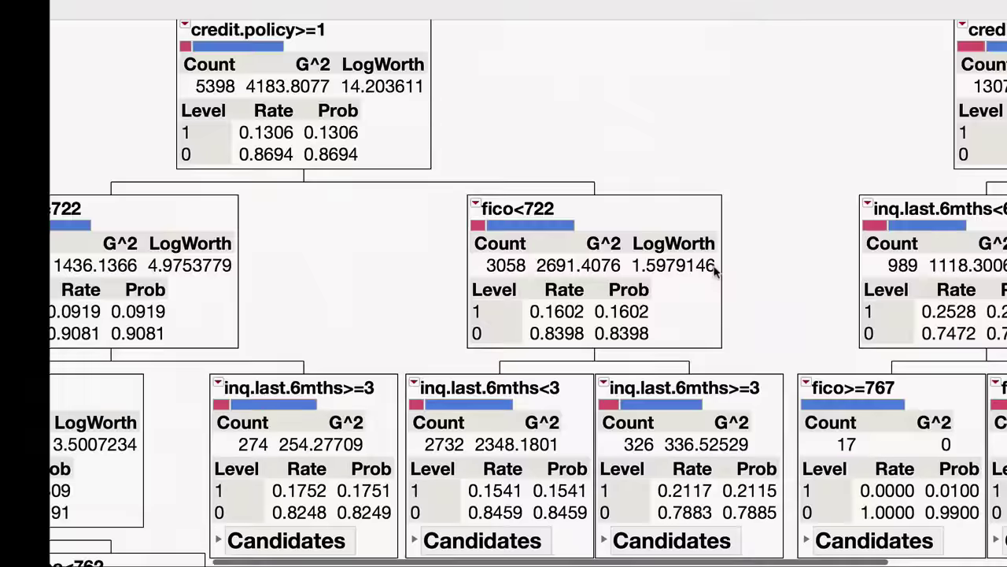
scroll(714, 272, down, 1)
scroll(715, 271, right, 4)
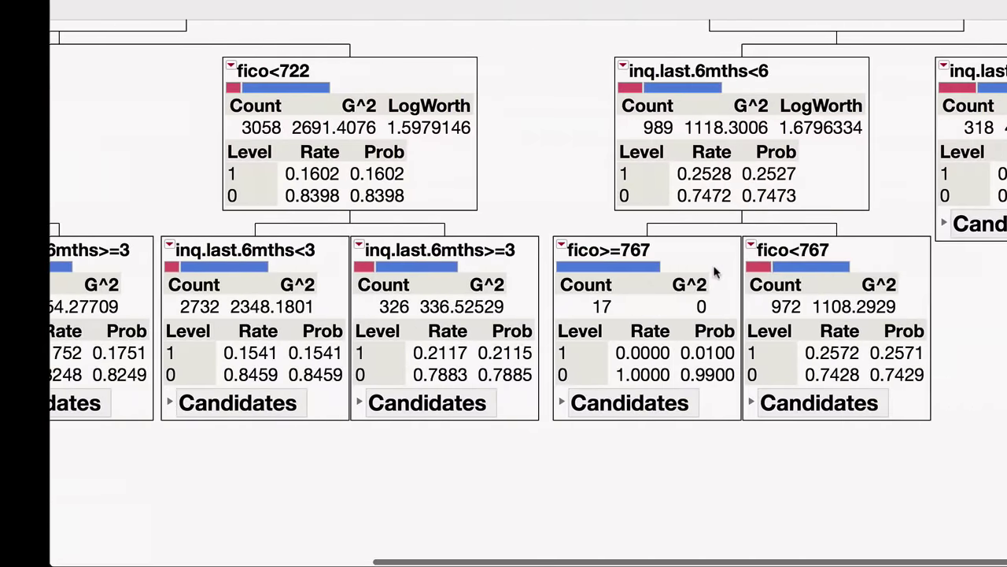
scroll(714, 271, left, 7)
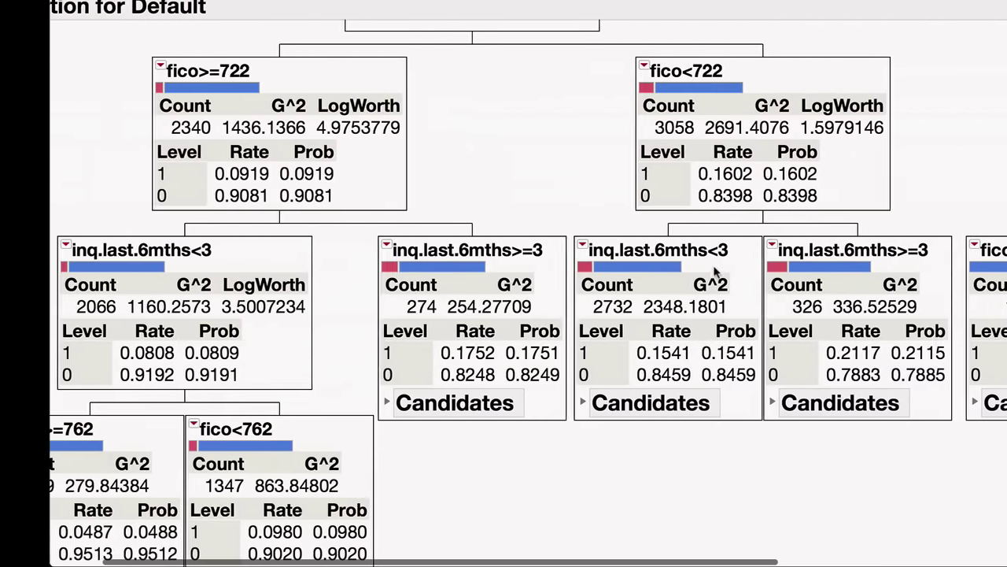
scroll(553, 265, up, 10)
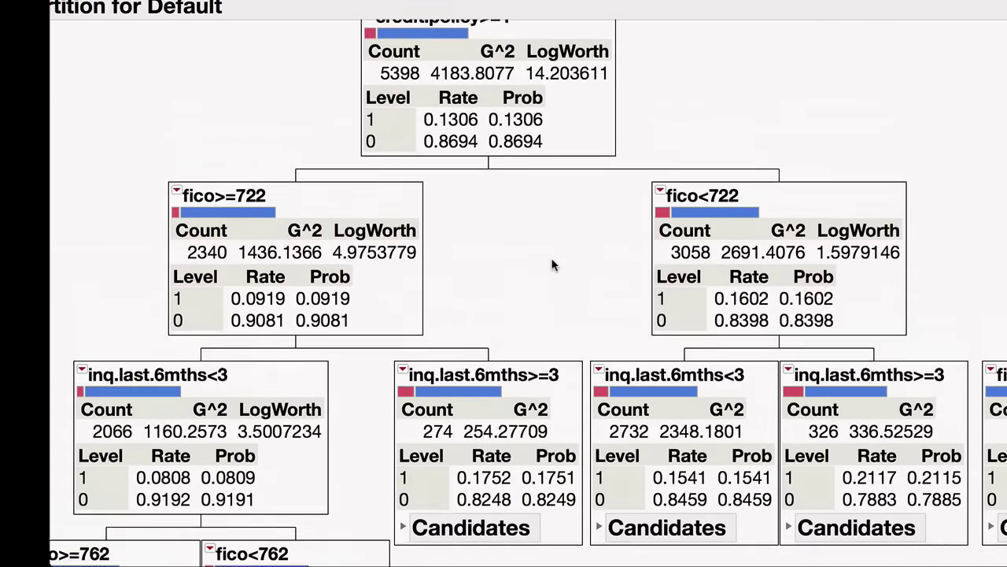
scroll(552, 265, up, 1)
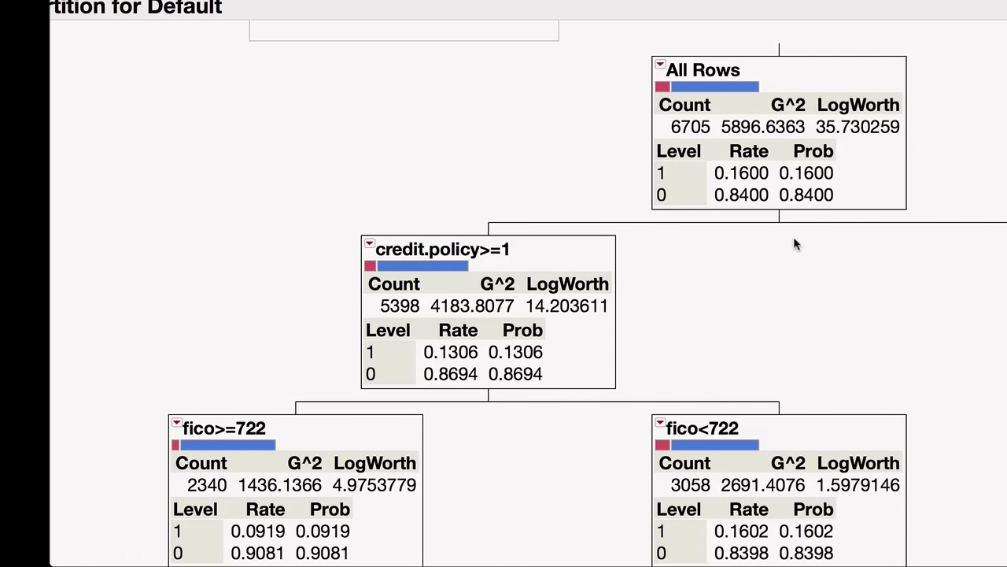
scroll(793, 244, down, 2)
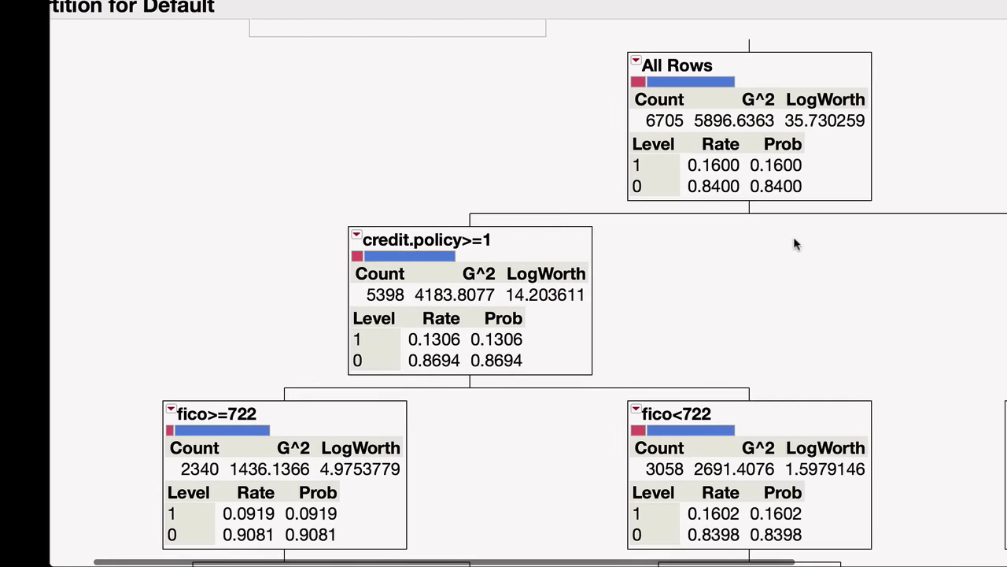
scroll(794, 244, down, 3)
scroll(795, 244, down, 1)
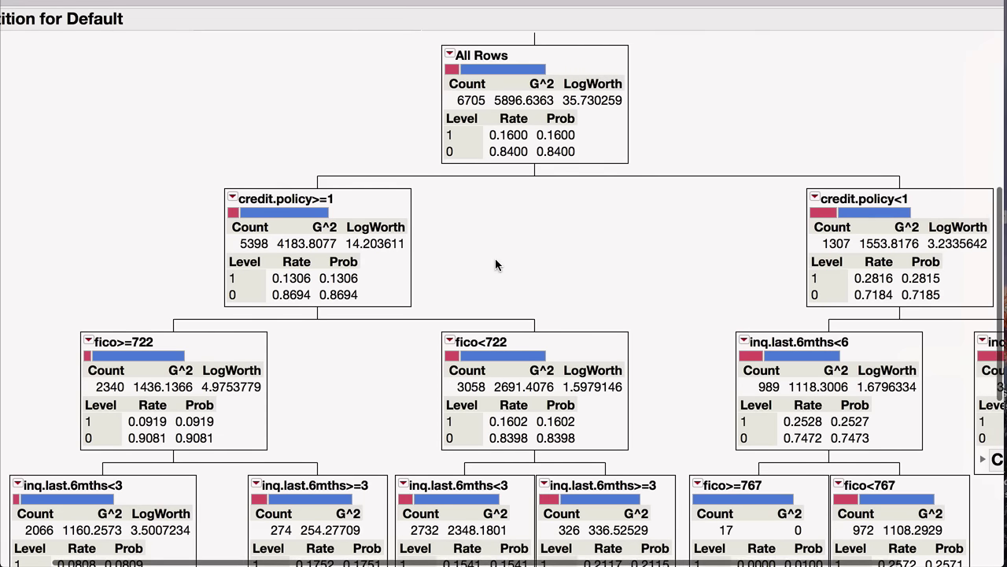
scroll(496, 262, down, 3)
scroll(496, 265, down, 5)
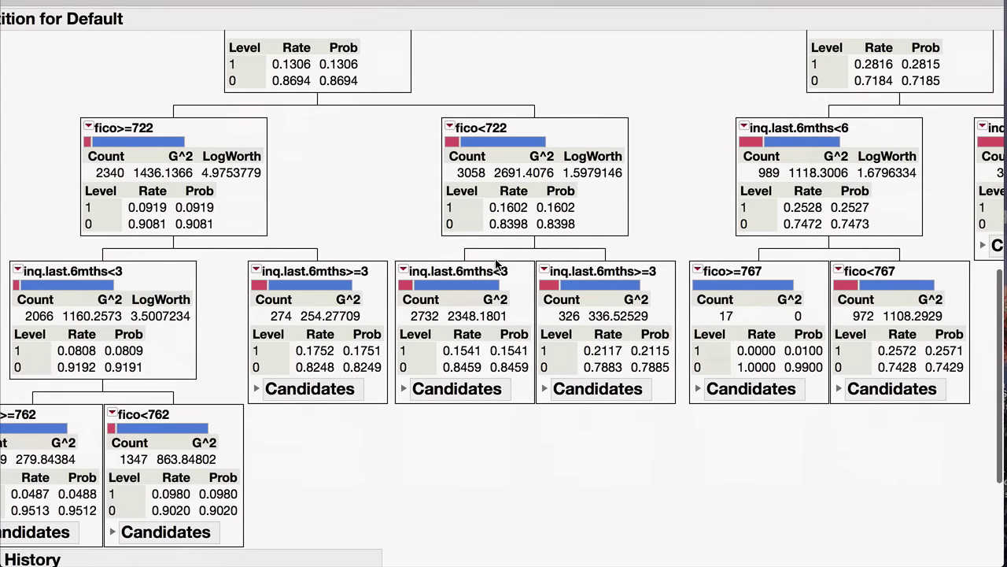
Step: Trace the paths from All Rows through the fico and inq.last.6mths splits and compare the default rates and probabilities of the leaves
scroll(496, 265, up, 3)
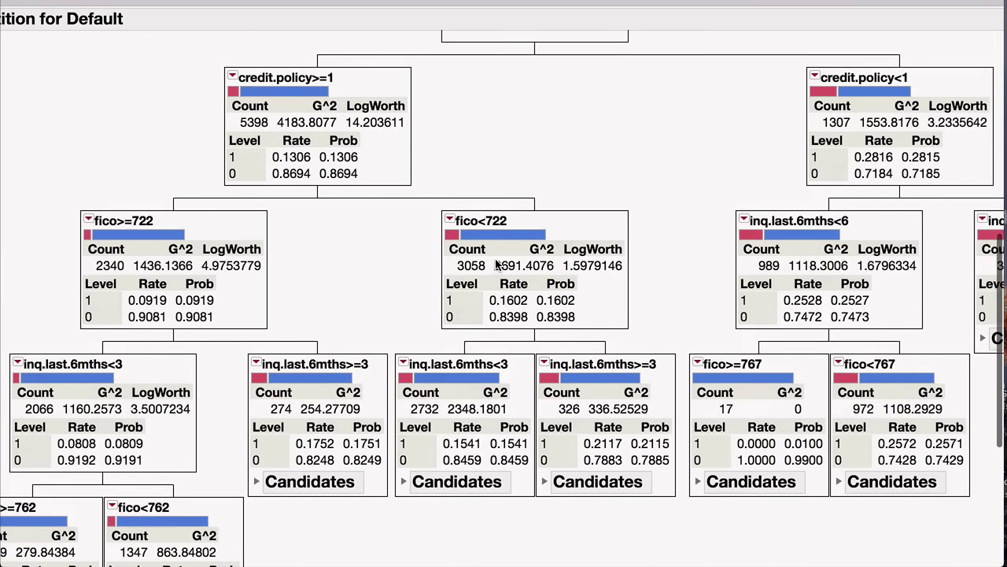
scroll(173, 260, down, 5)
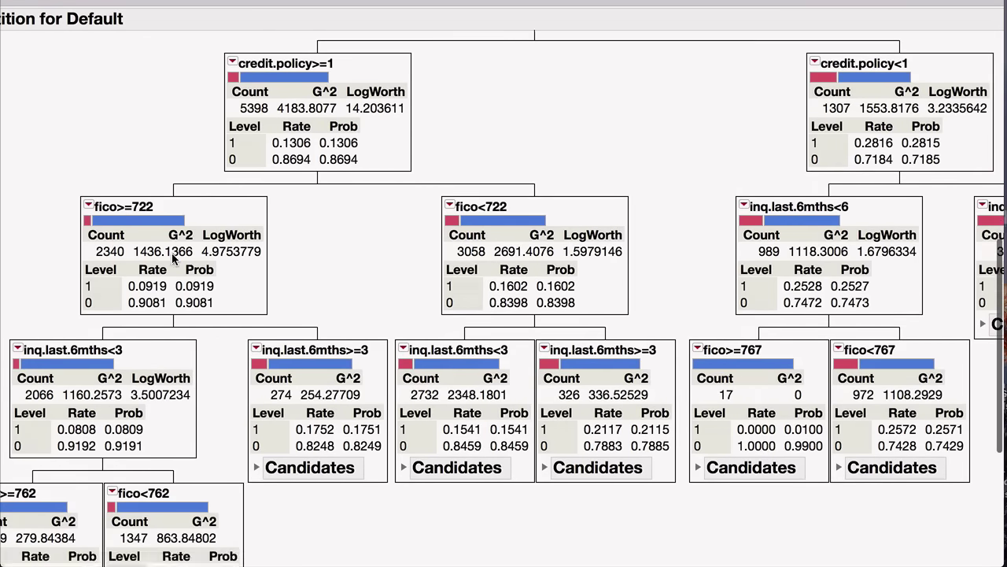
scroll(173, 260, down, 1)
scroll(172, 253, left, 2)
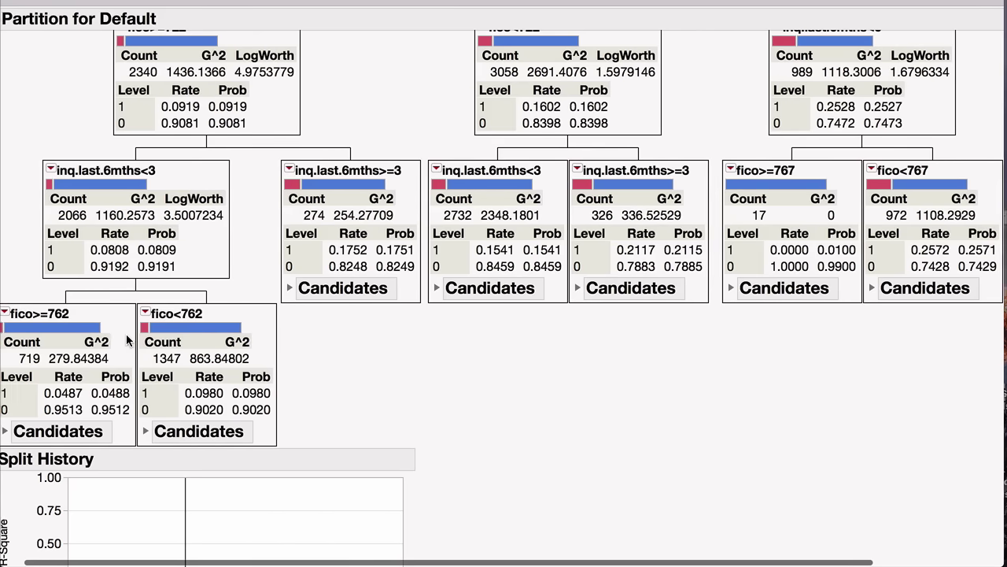
scroll(465, 251, up, 5)
scroll(465, 251, left, 1)
scroll(465, 251, up, 6)
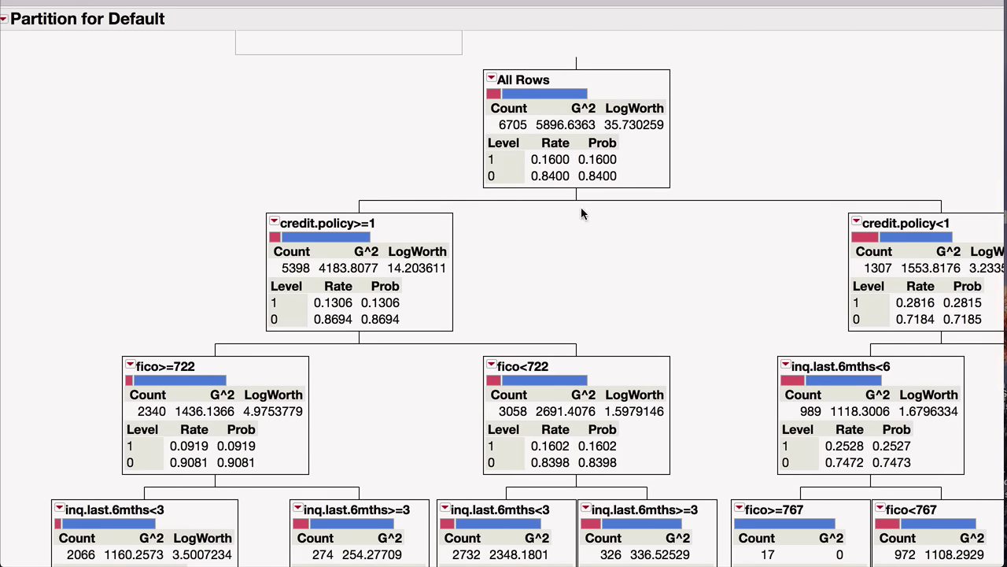
scroll(394, 259, down, 3)
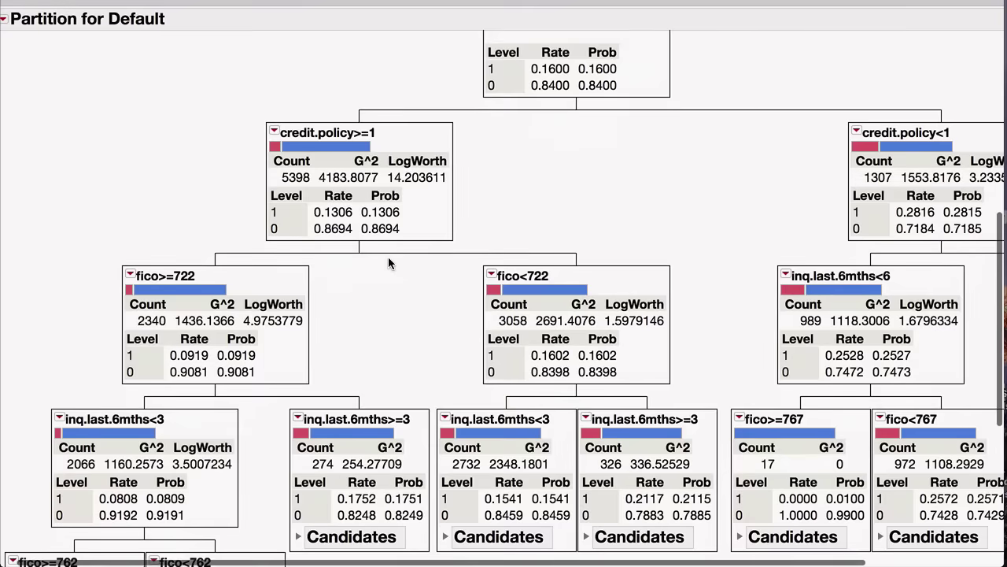
scroll(388, 257, down, 2)
scroll(348, 440, down, 3)
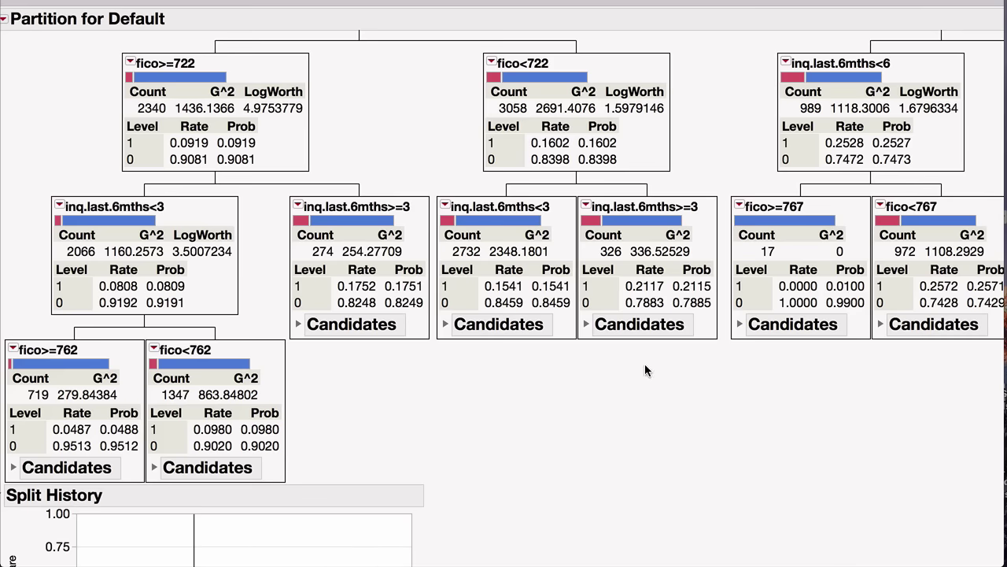
scroll(645, 371, up, 2)
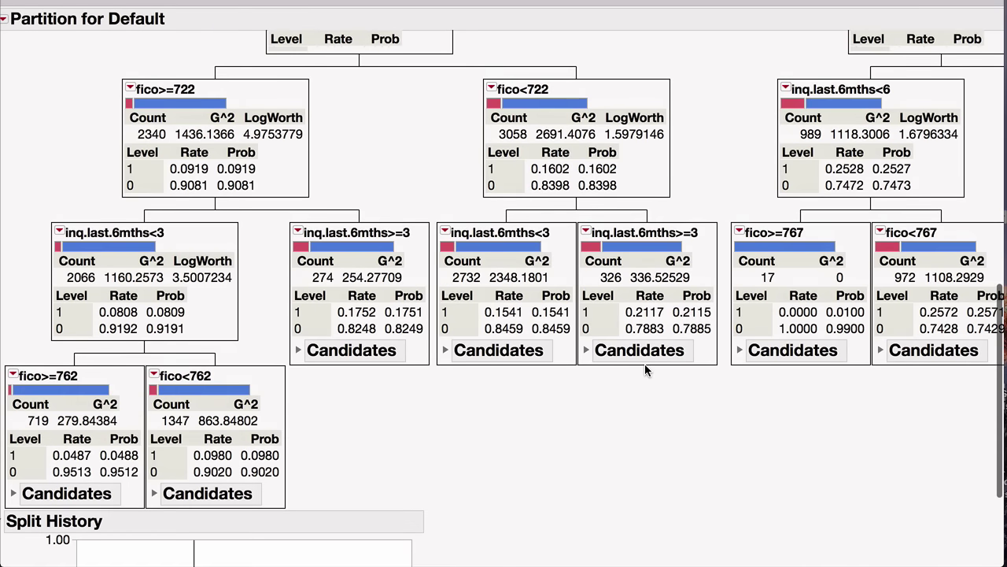
scroll(644, 364, up, 4)
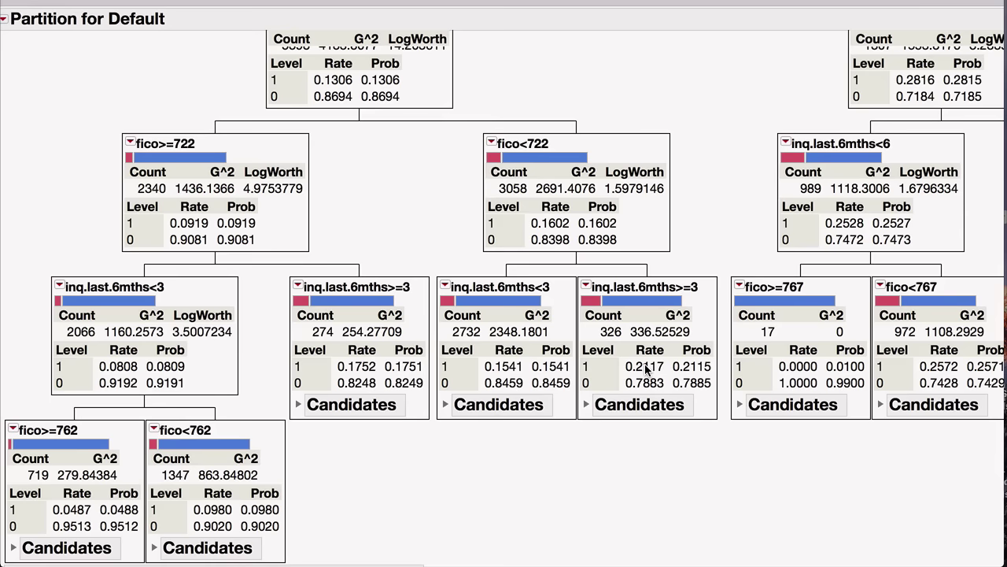
scroll(644, 368, up, 1)
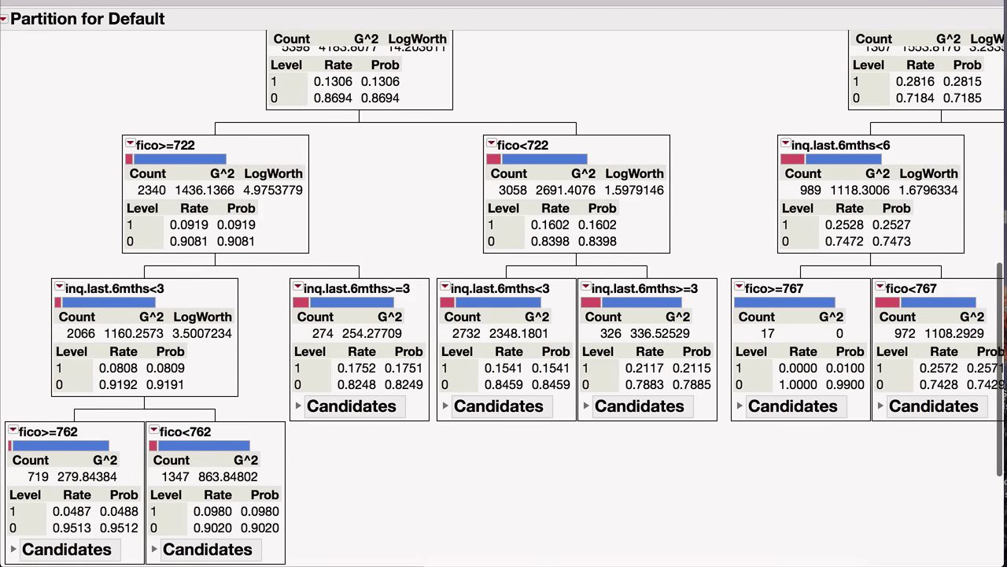
Step: Save the decision tree's prediction formula as new columns and bring the loans_clean.jmp data table to the front
click(4, 20)
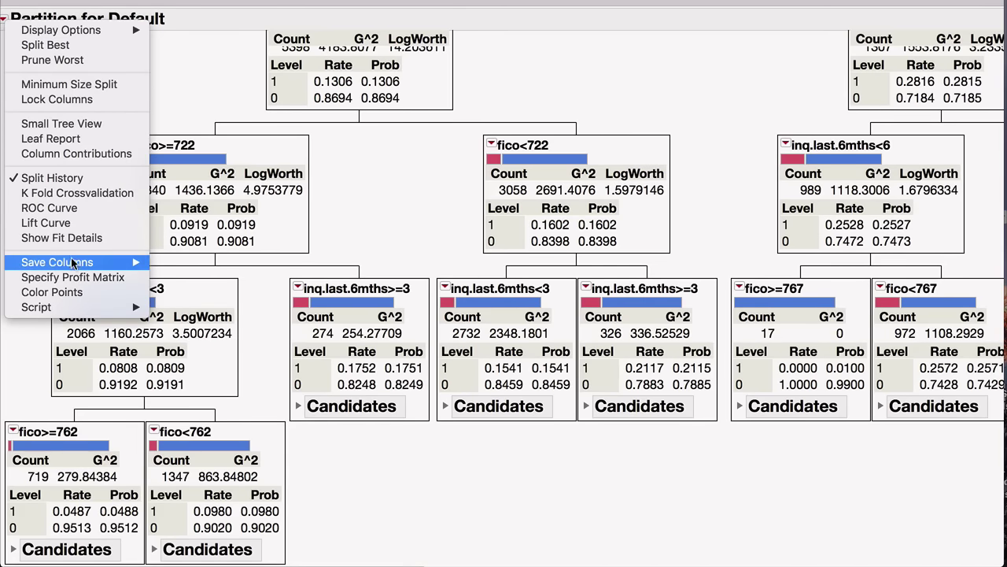
mouse_move(73, 264)
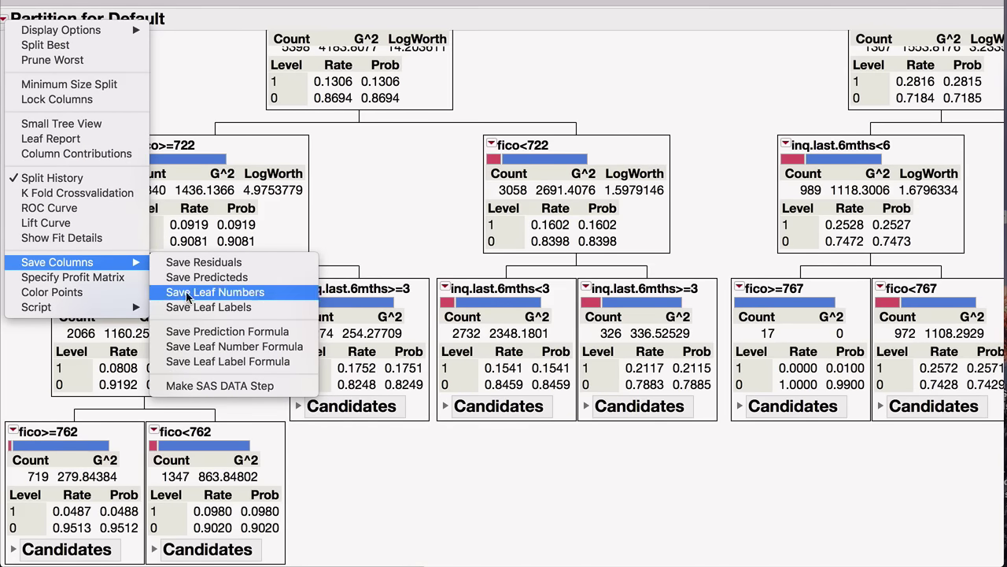
click(228, 332)
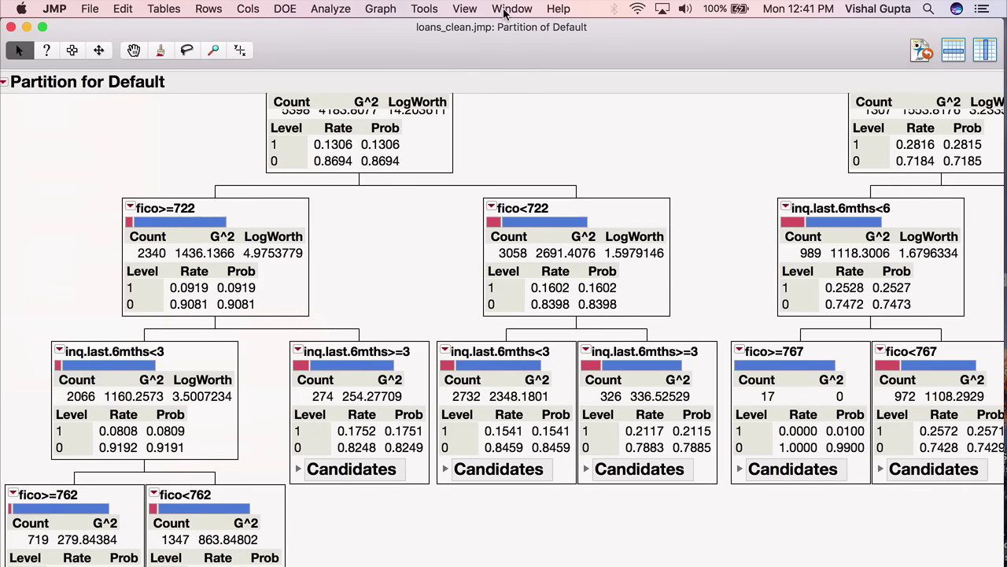
click(508, 9)
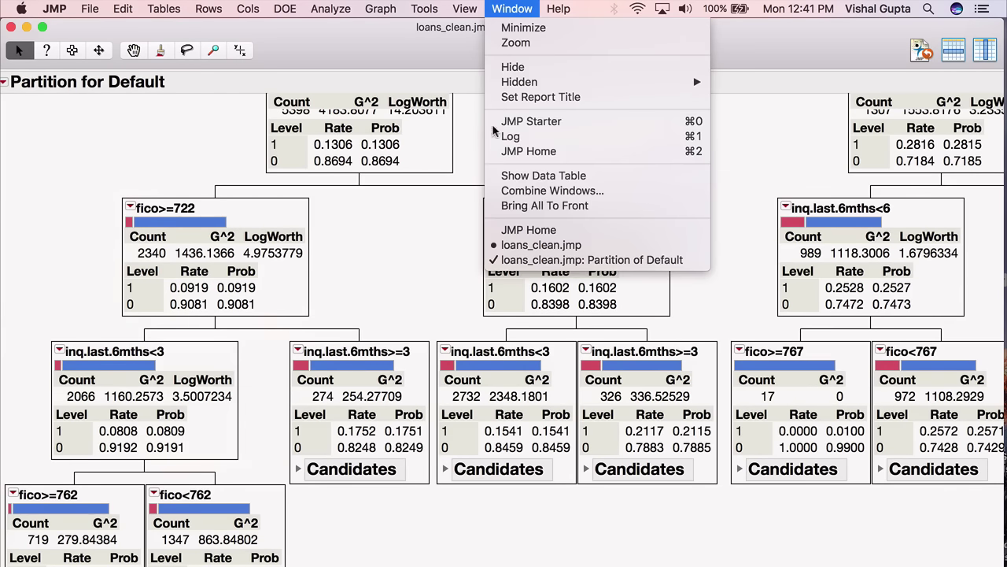
click(531, 247)
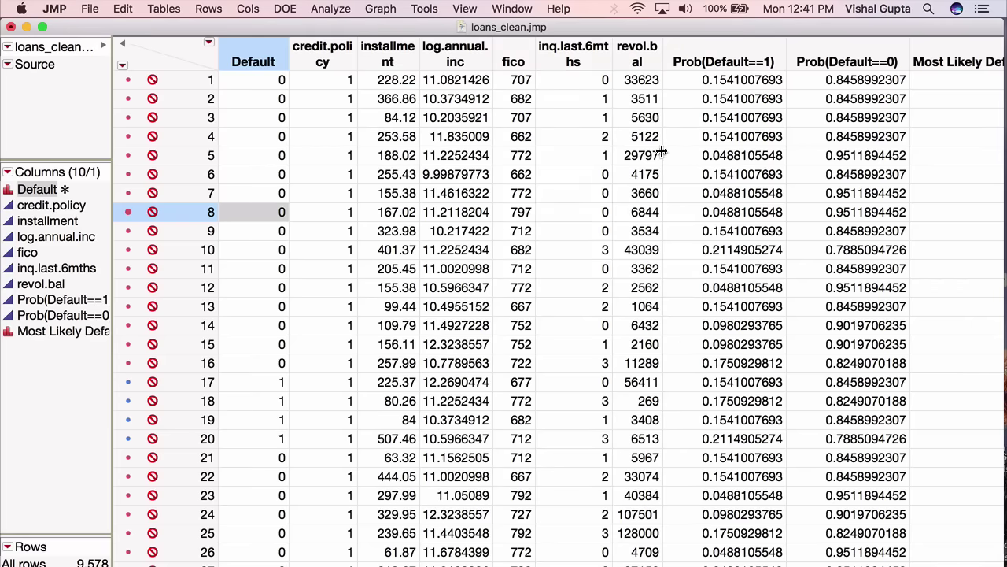
Step: Inspect the predicted default probabilities of the first five loans in the Prob(Default==1) column
scroll(918, 96, right, 1)
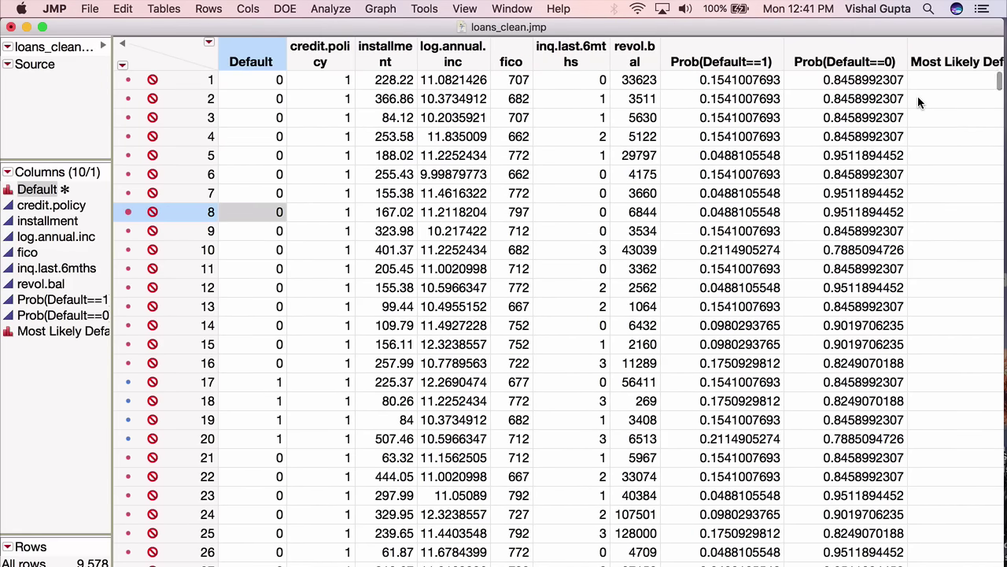
click(744, 63)
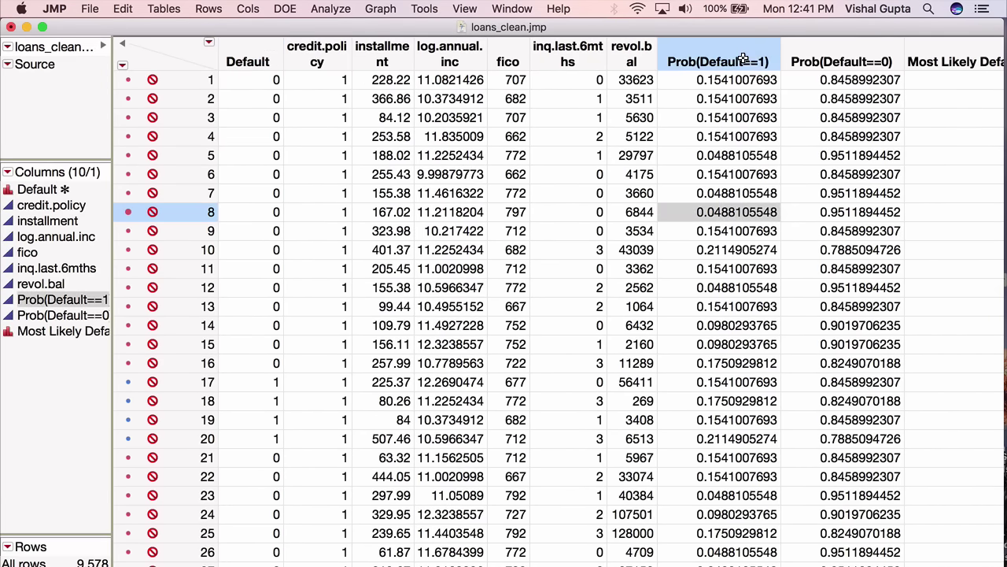
click(747, 79)
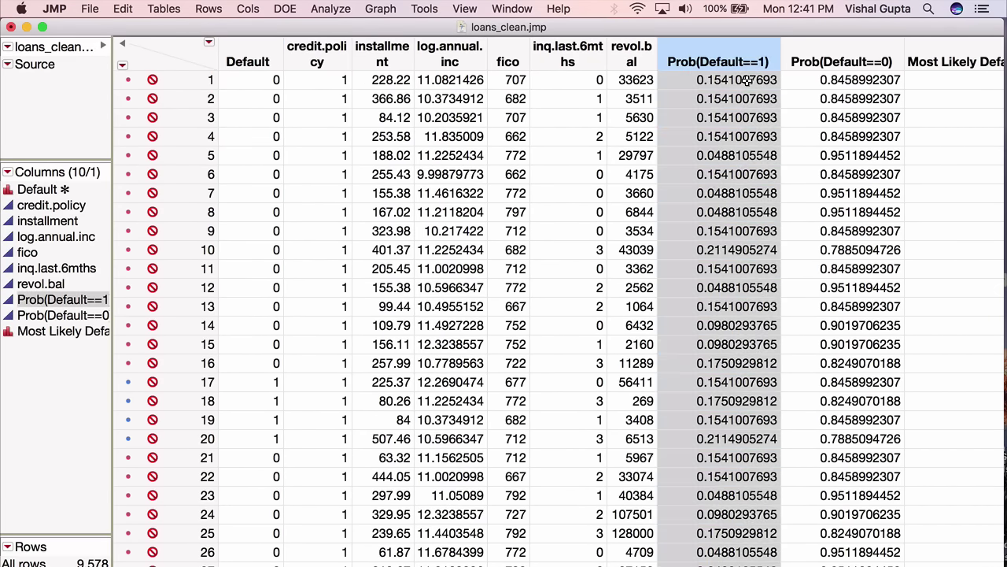
double_click(746, 79)
click(736, 136)
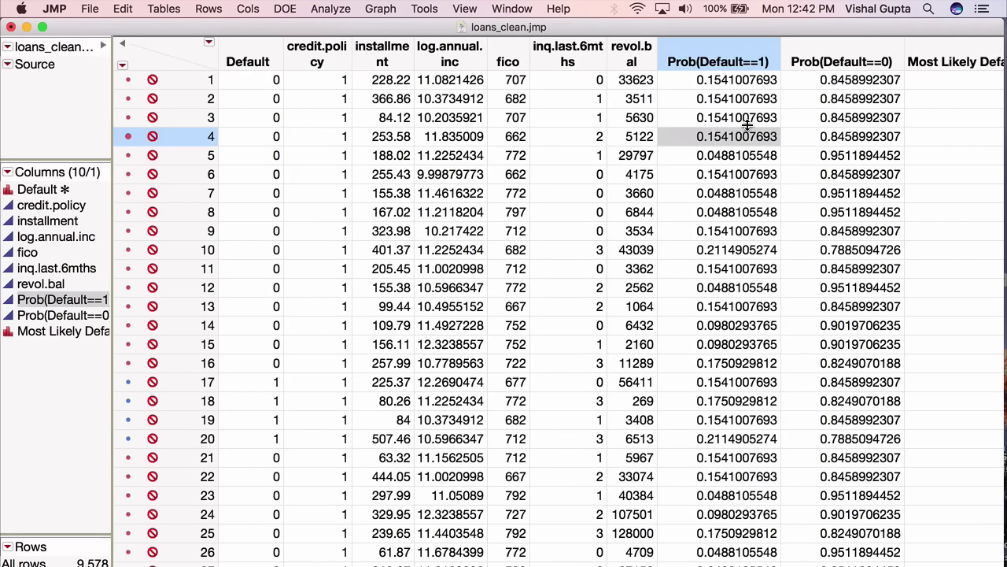
click(734, 155)
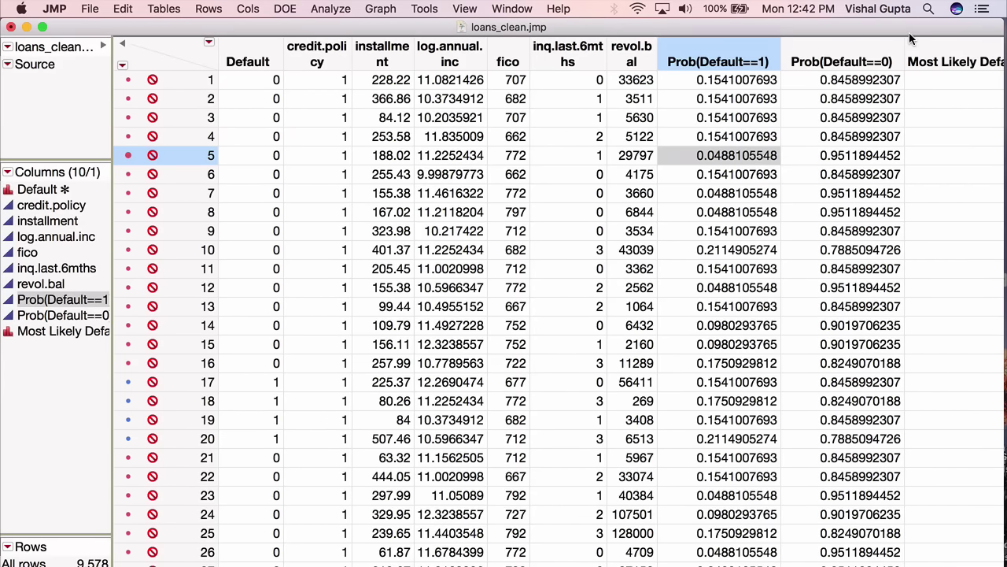
Step: Widen the data table window to read the whole Most Likely Default column, and move the window back into place
click(915, 99)
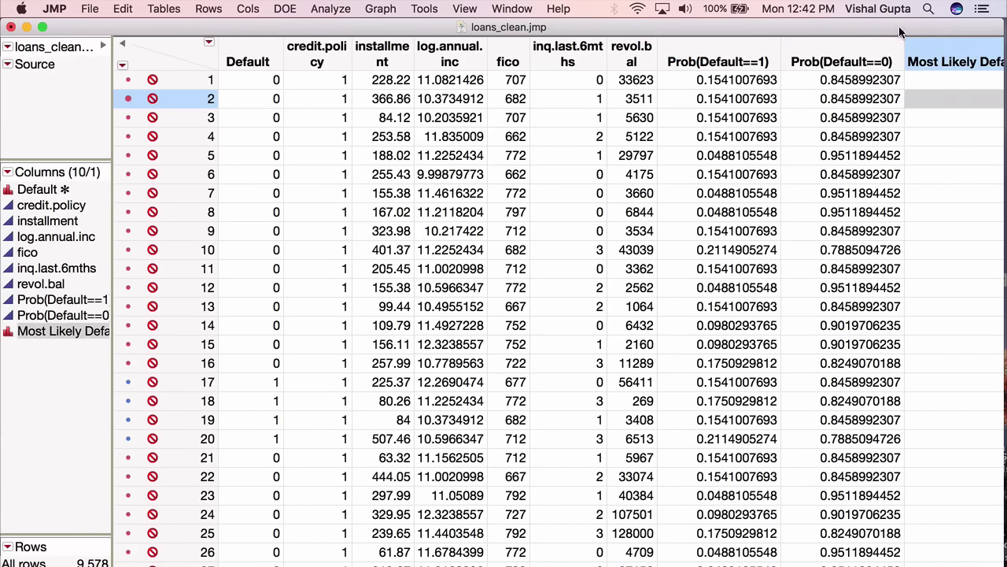
drag(905, 29, 701, 36)
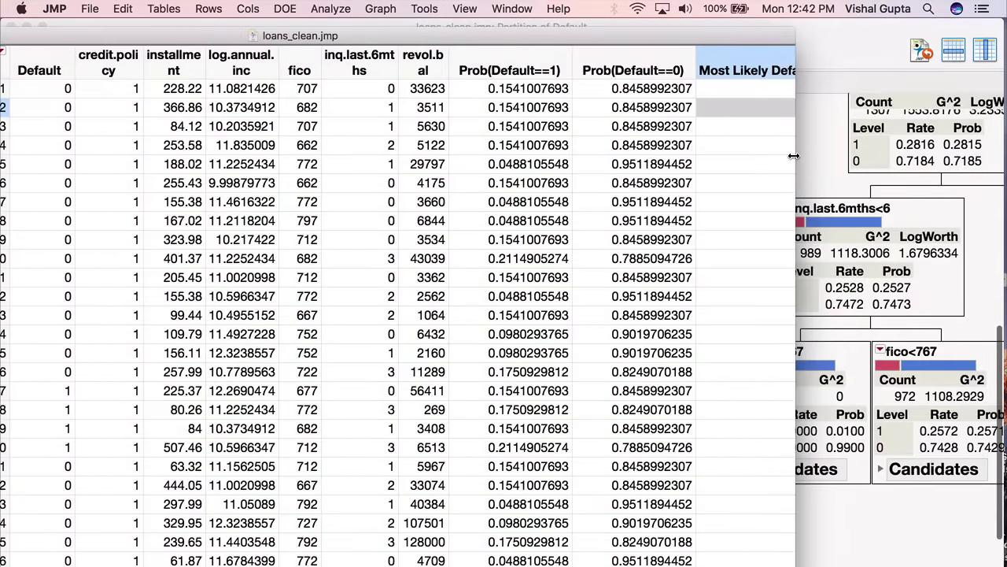
drag(796, 149, 983, 125)
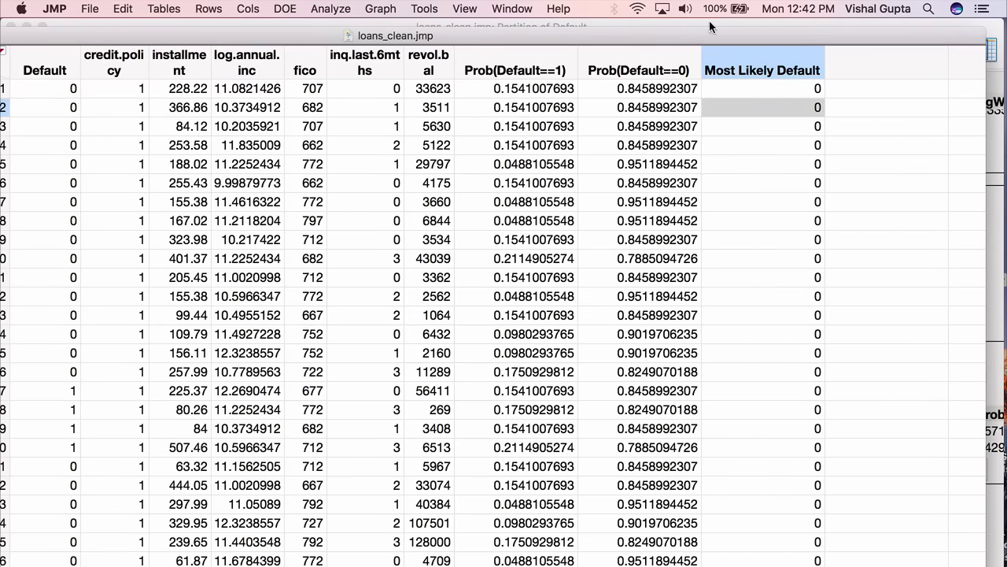
drag(704, 33, 907, 30)
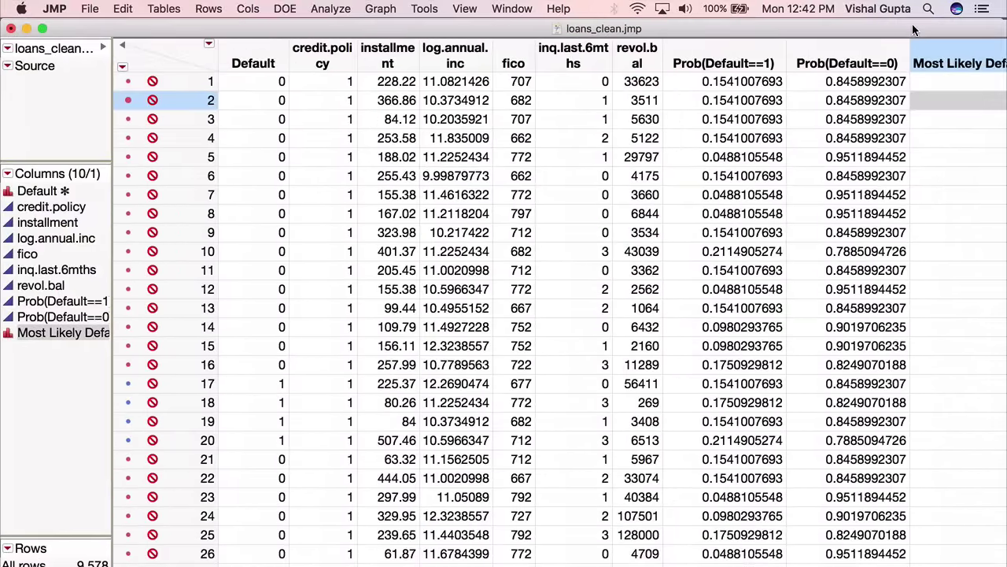
Step: Export the loans_clean data table in Excel XLSX format as loans_clean_video_tree.xlsx
click(92, 8)
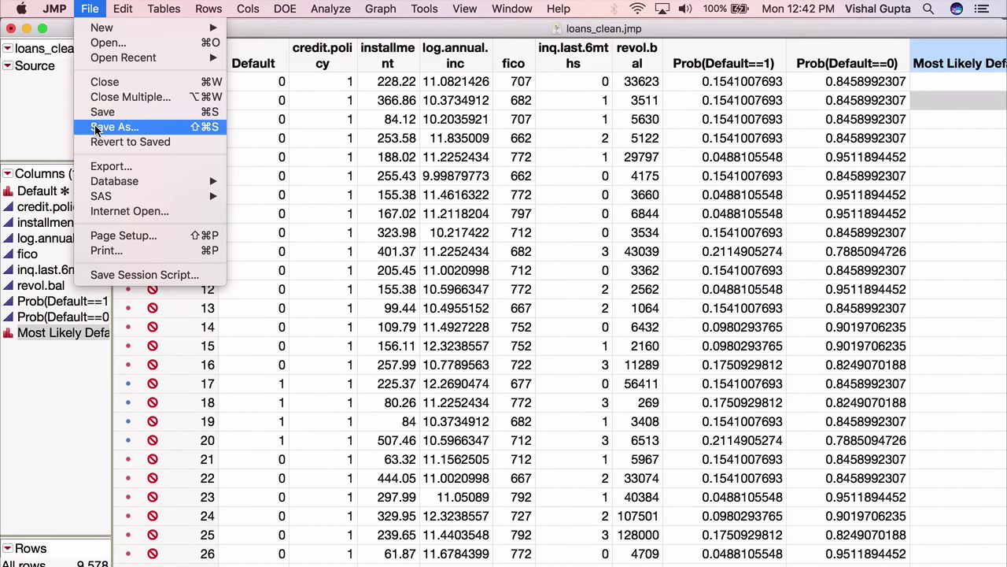
click(96, 170)
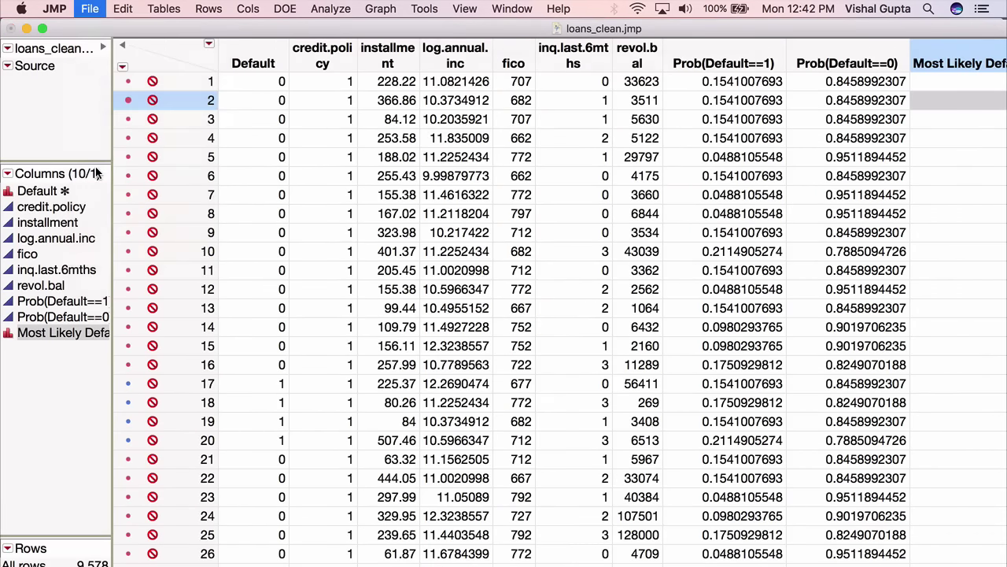
click(473, 129)
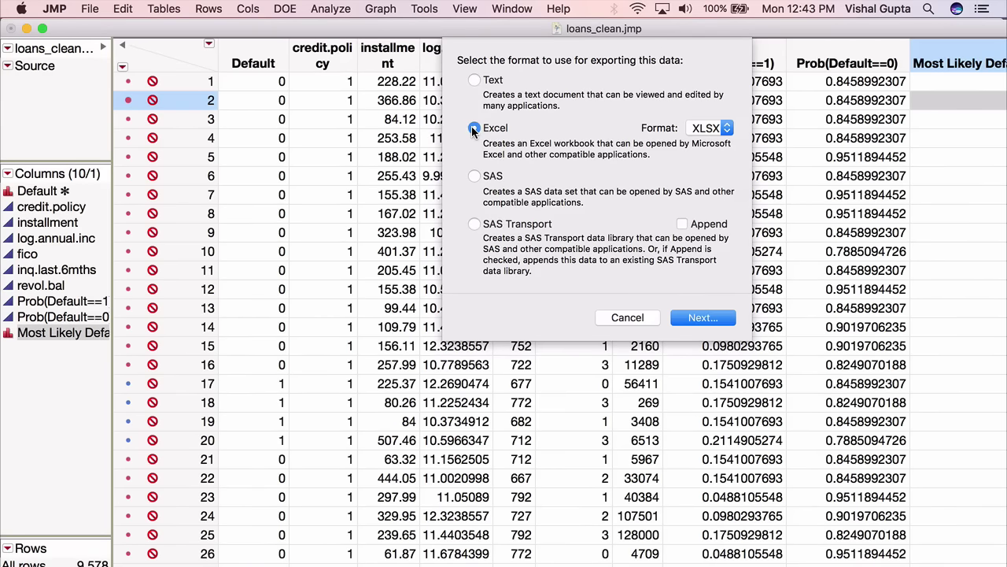
click(474, 130)
click(691, 321)
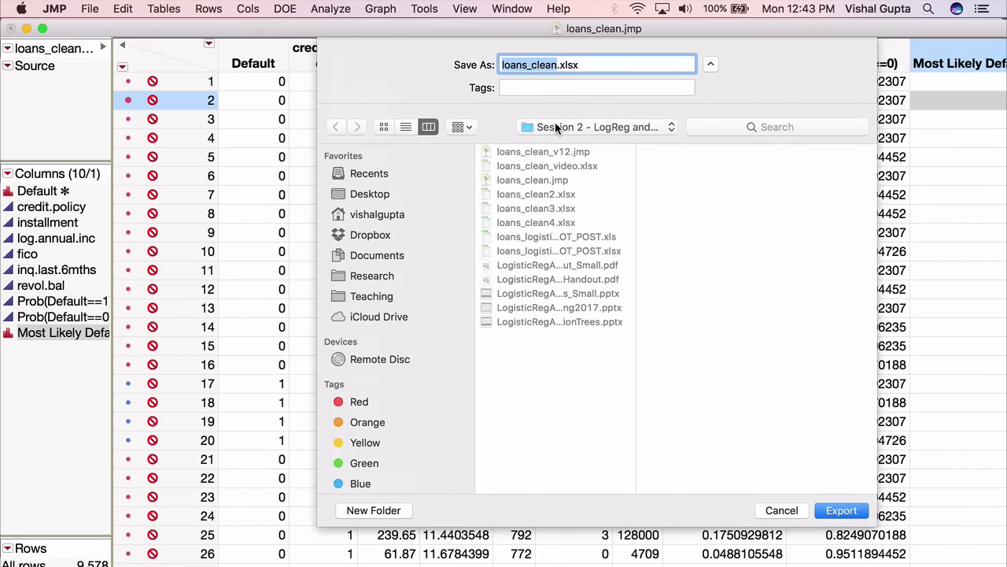
text(loans_)
text(clean_video)
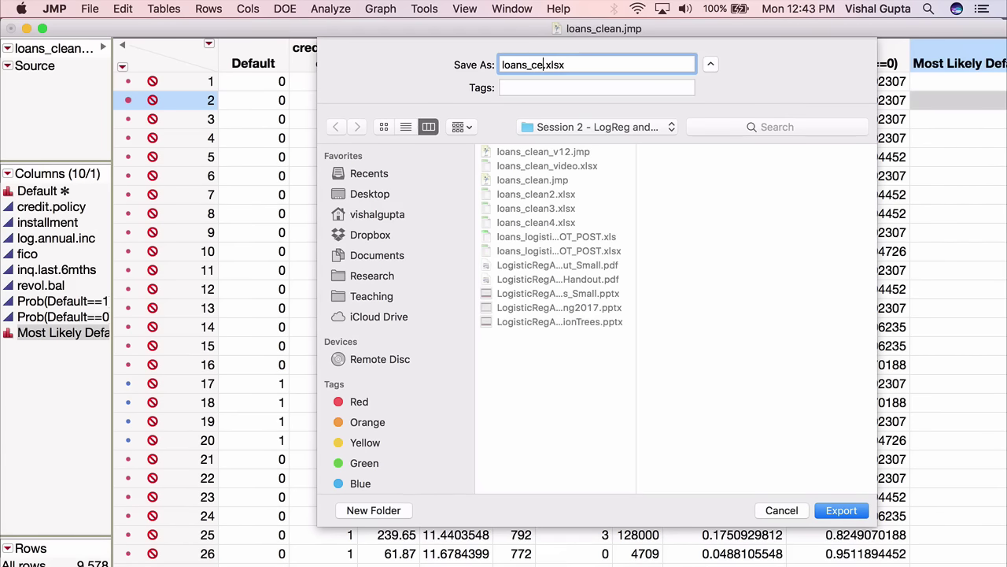
text(_tree)
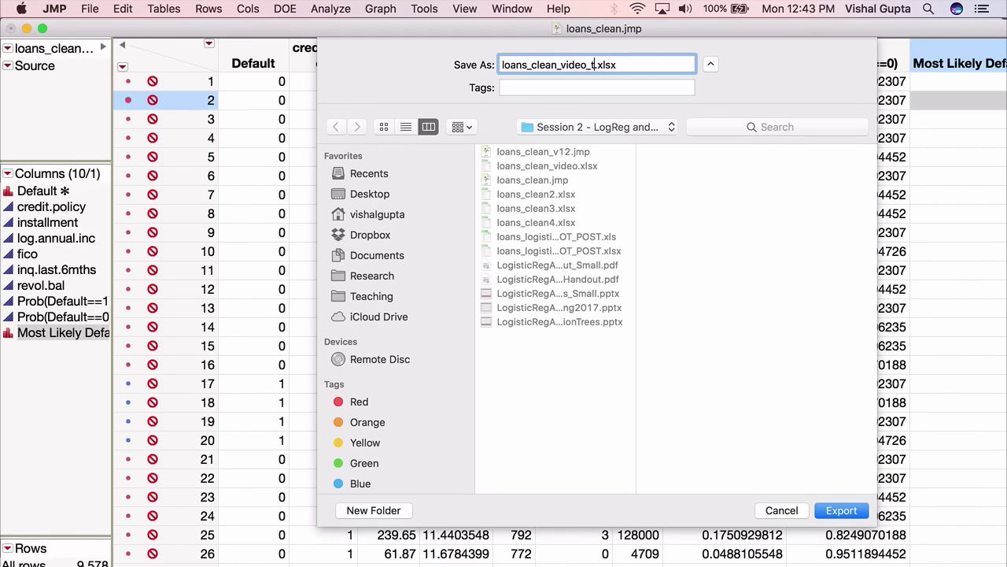
key(Return)
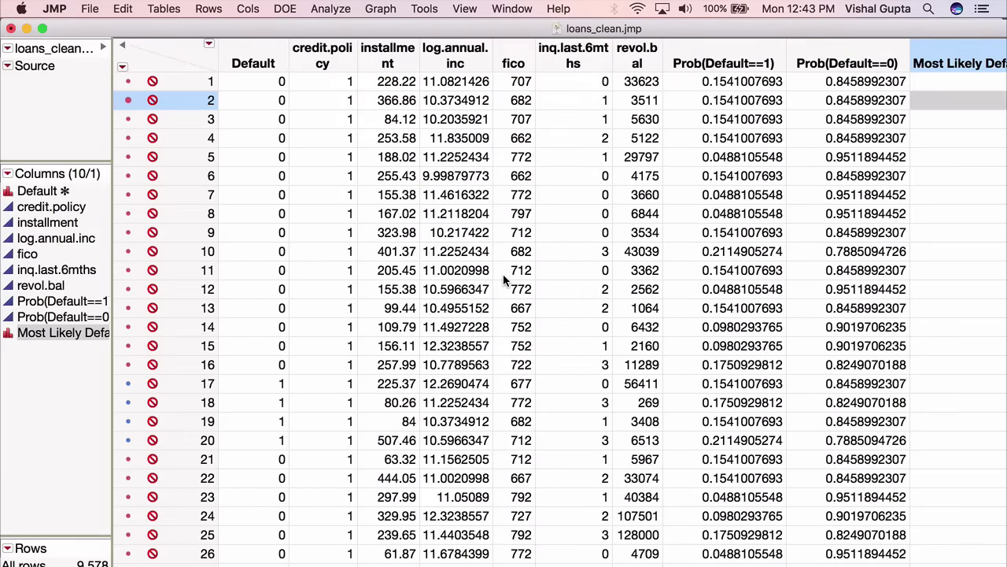
Step: Switch to Excel and open loans_clean_video_tree.xlsx from the Session 2 - LogReg and Trees folder
key(F4)
click(367, 198)
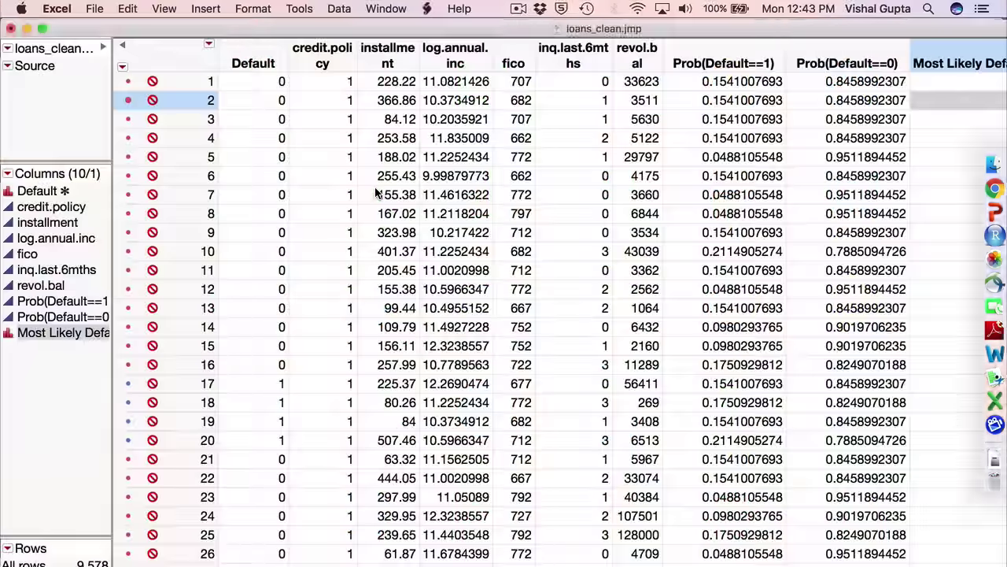
click(95, 8)
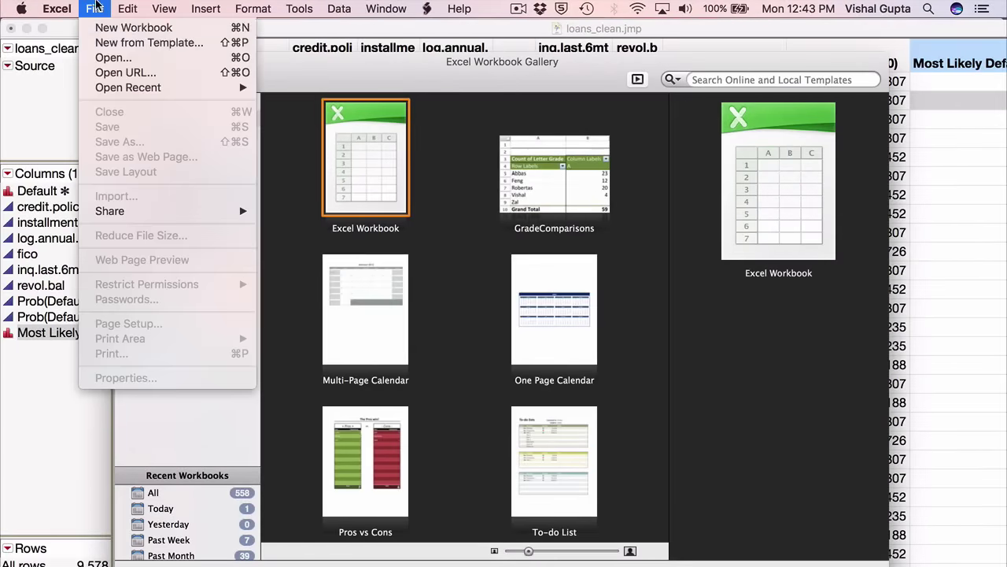
click(106, 59)
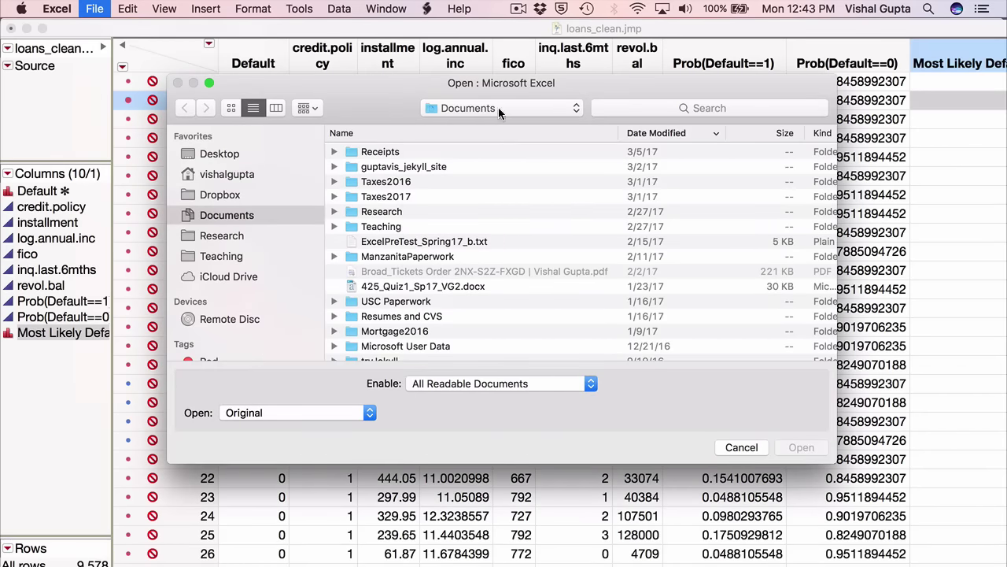
click(498, 108)
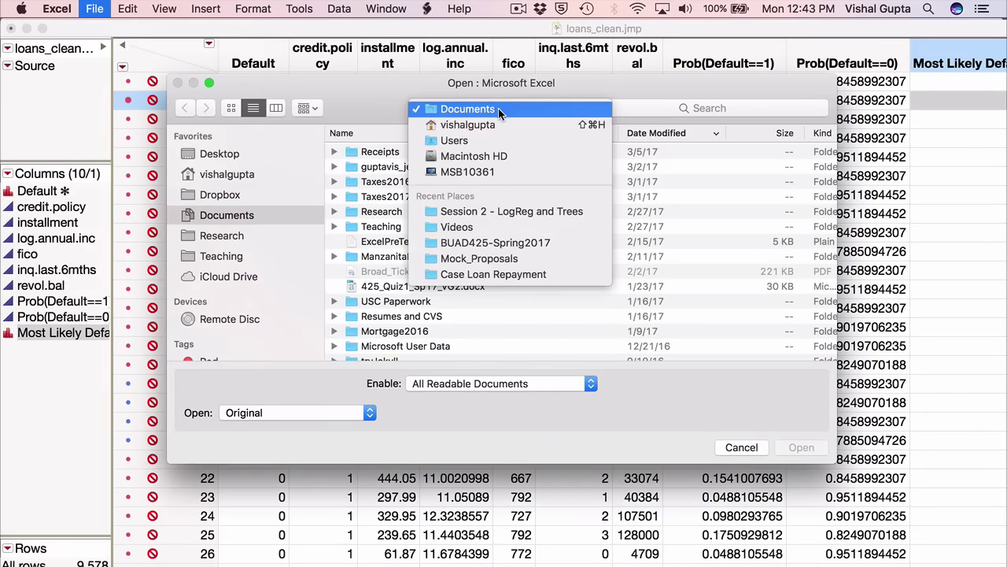
click(494, 210)
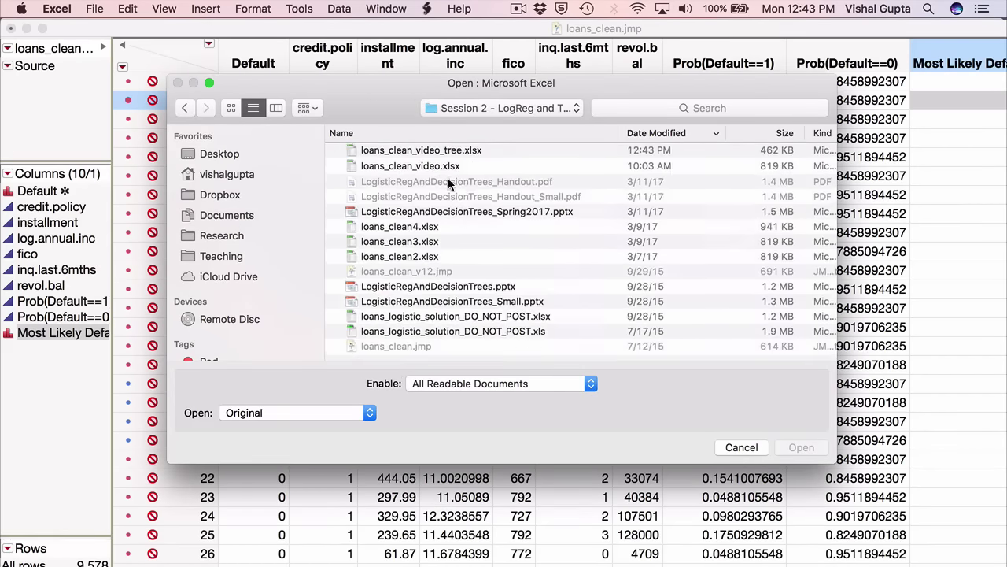
click(439, 154)
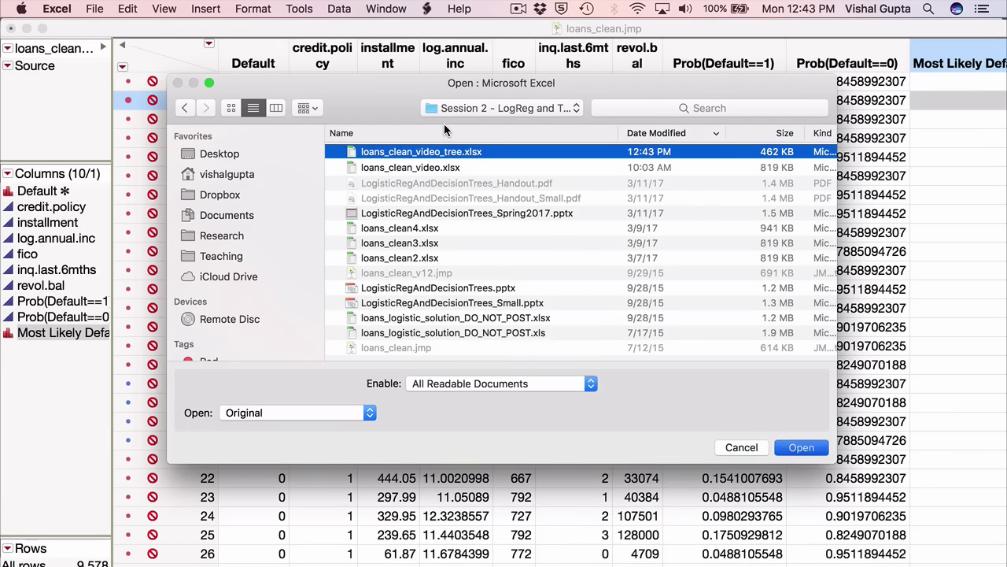
key(Return)
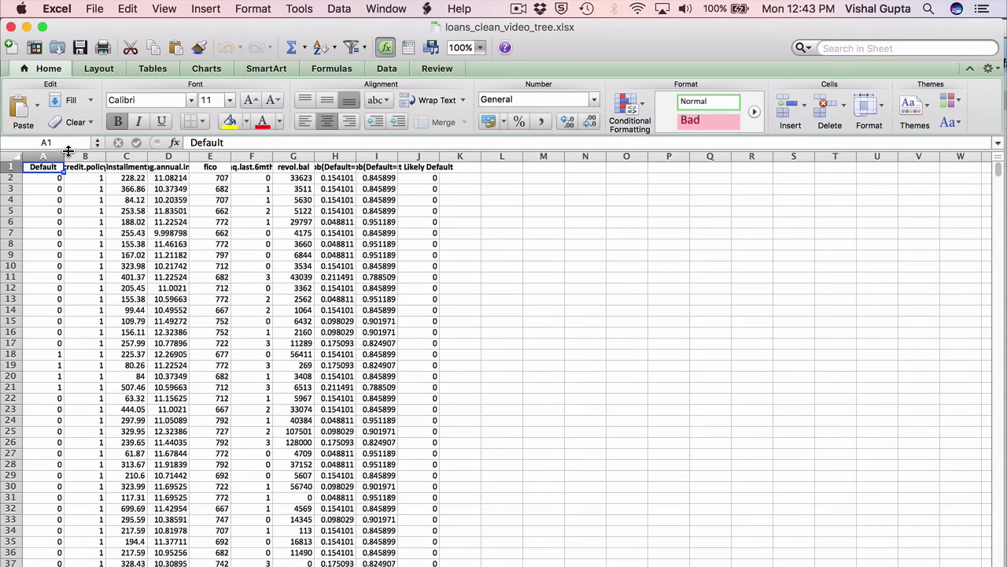
Step: Widen the Prob(Default==1), Prob(Default==0) and Most Likely Default columns so their full headers can be read
click(337, 179)
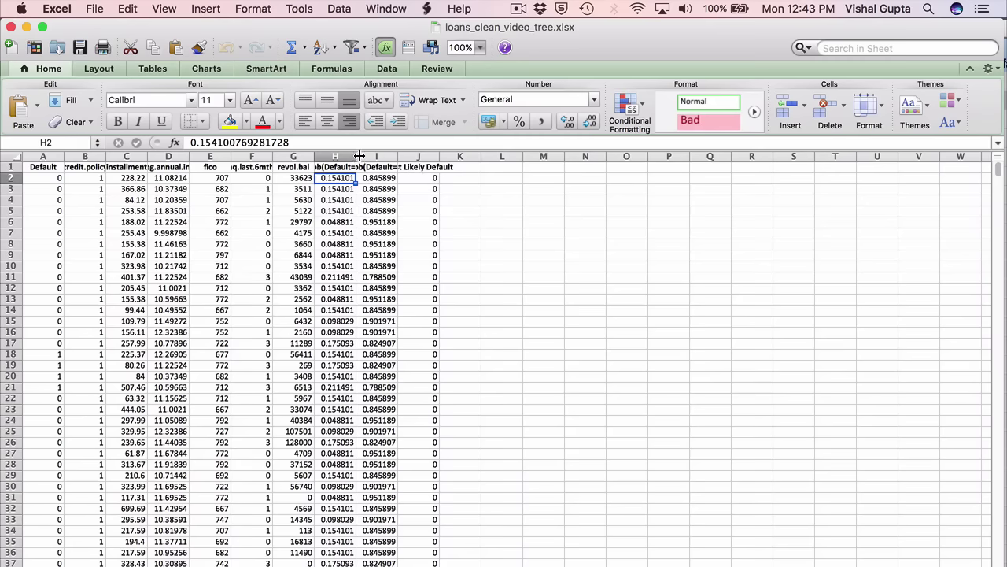
drag(359, 156, 329, 159)
drag(506, 157, 558, 156)
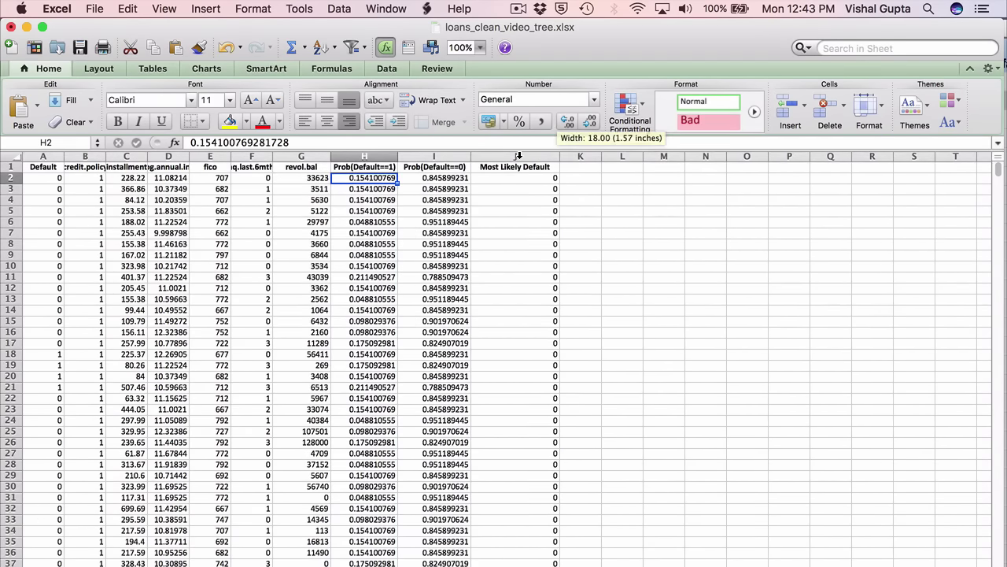
Step: Delete the entire Most Likely Default column from the sheet
click(518, 156)
right_click(519, 155)
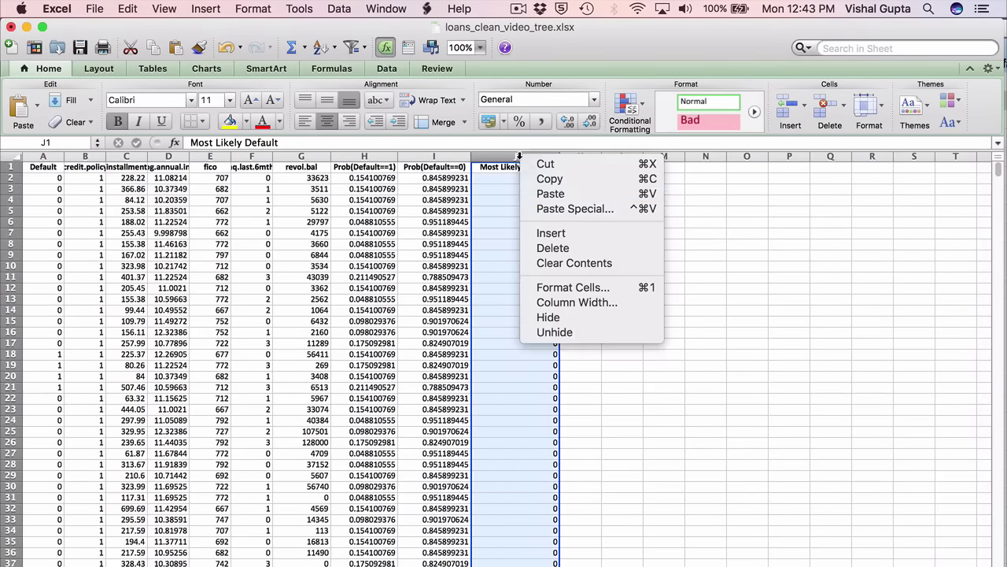
click(543, 248)
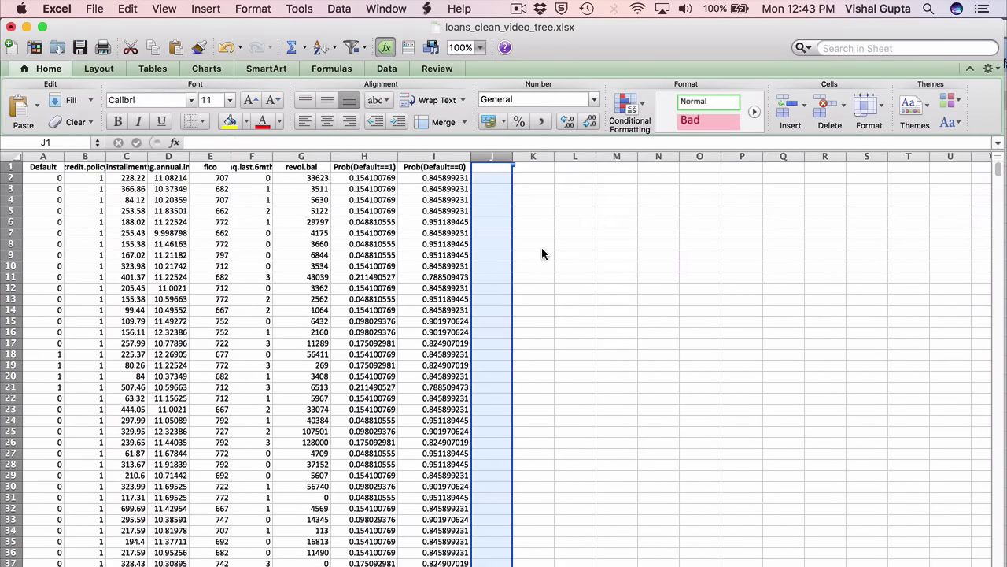
Step: Enter the label Probability Threshold in cell M4 and the threshold value 0.05 in M5 below it
click(628, 201)
text(Pr)
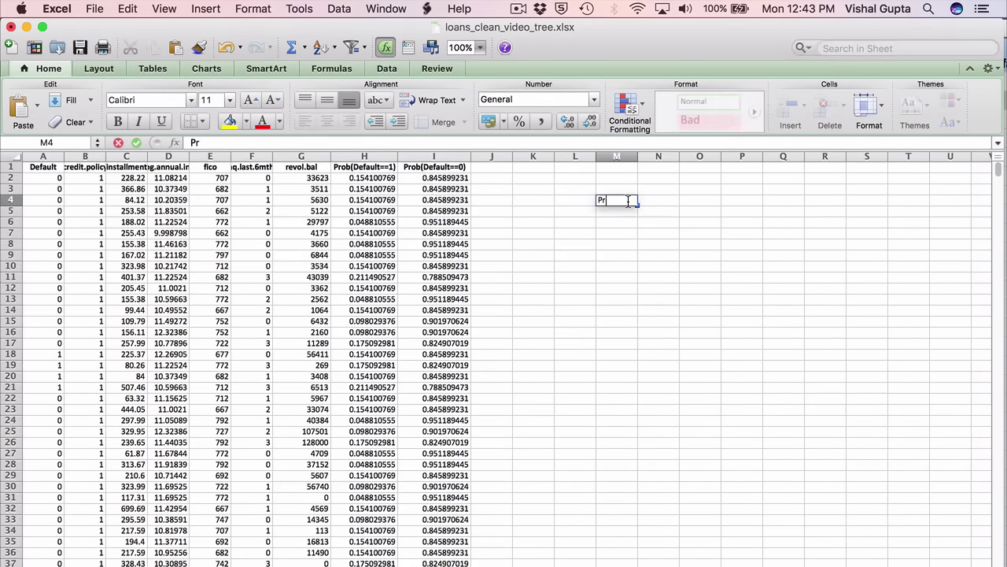
text(obability Thresho)
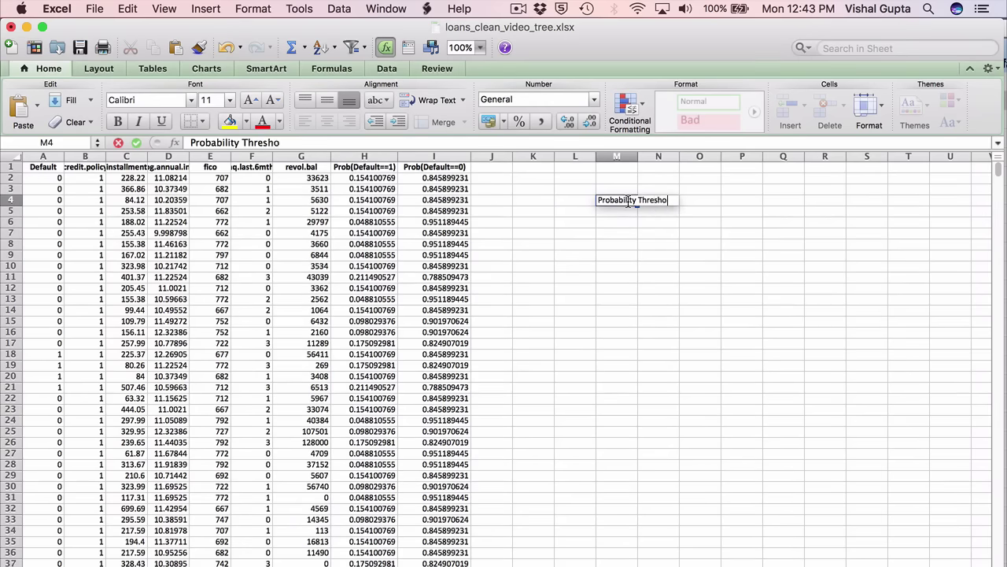
text(ld)
key(Return)
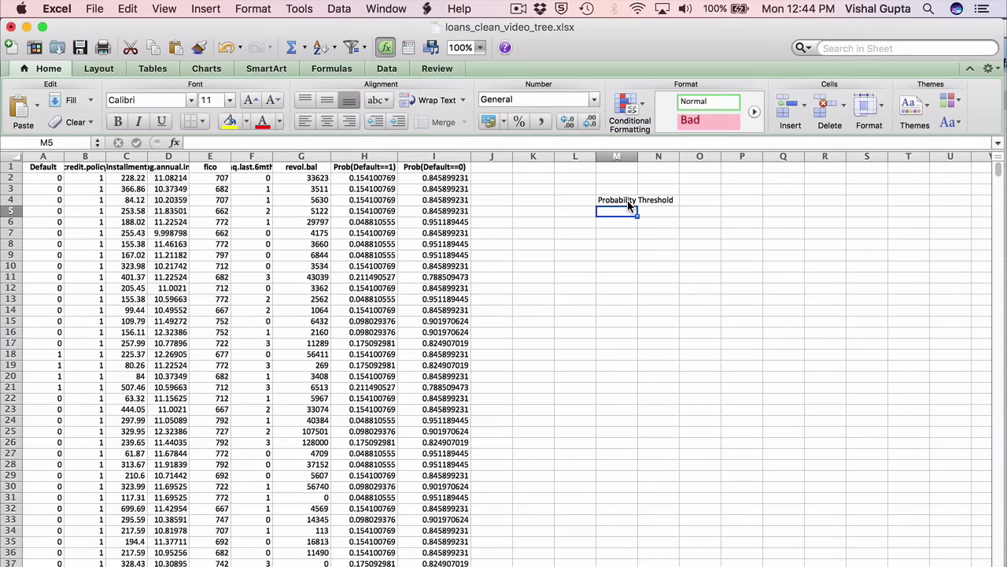
text(0.05)
key(Return)
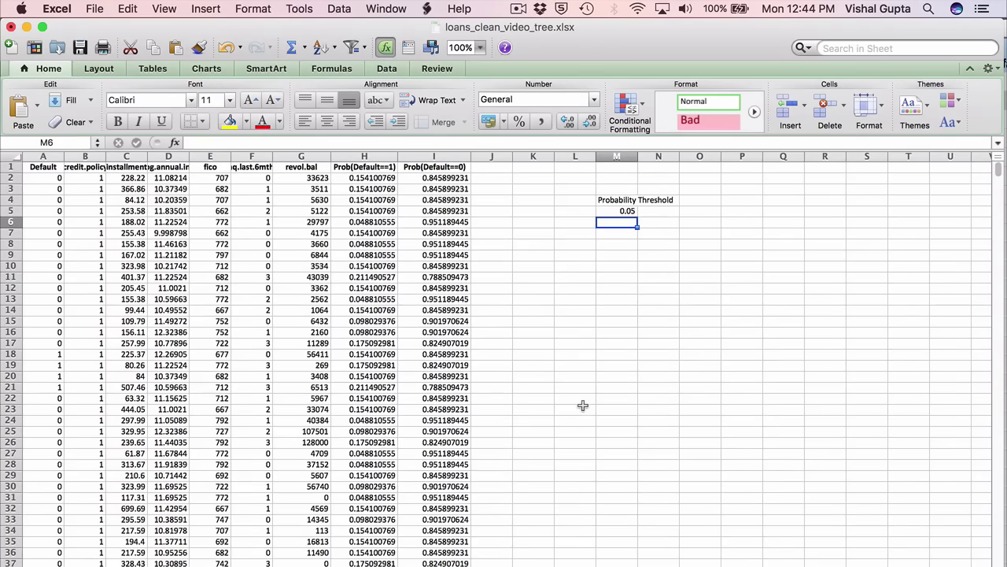
Step: Add the header Tree Predictions in cell J1, beside the Prob(Default==0) column
key(Left)
key(Left)
key(Left)
key(Up)
key(Up)
key(Up)
key(Up)
key(Up)
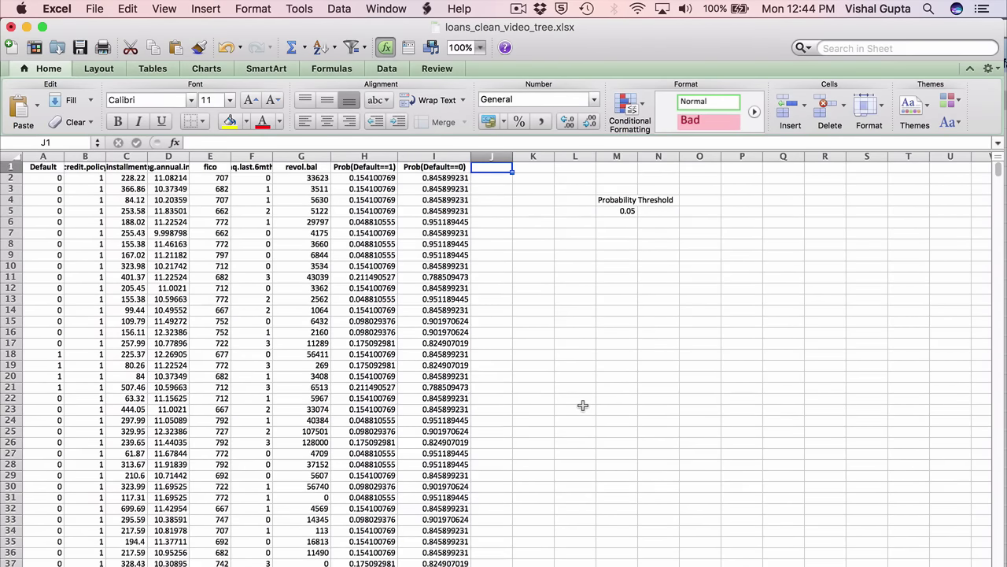
text(Tree Pre)
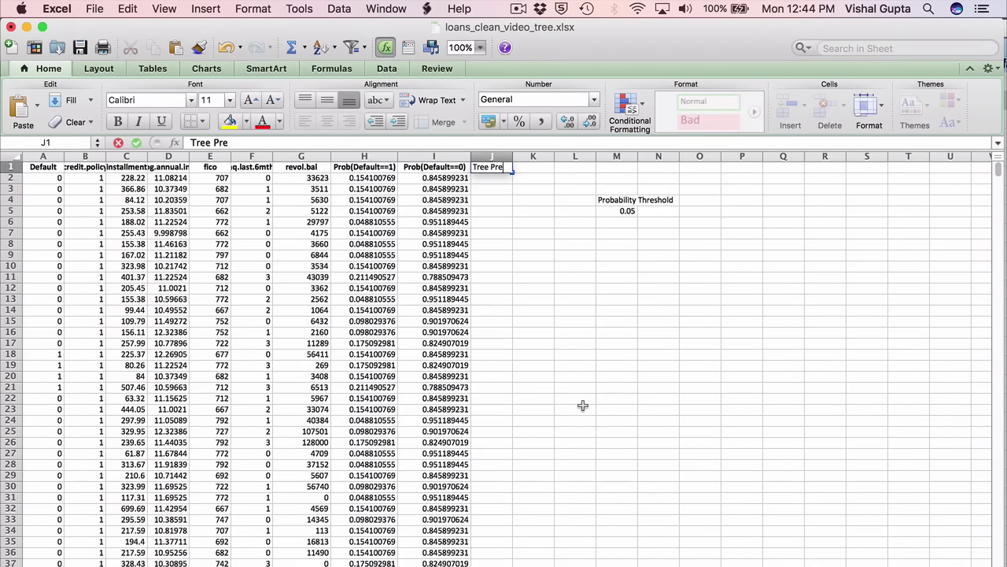
text(dictions)
key(Return)
Step: Enter the formula =IF(H2>$M$5, "Default", "Pay") in J2 to classify the first loan against the threshold
text(=if()
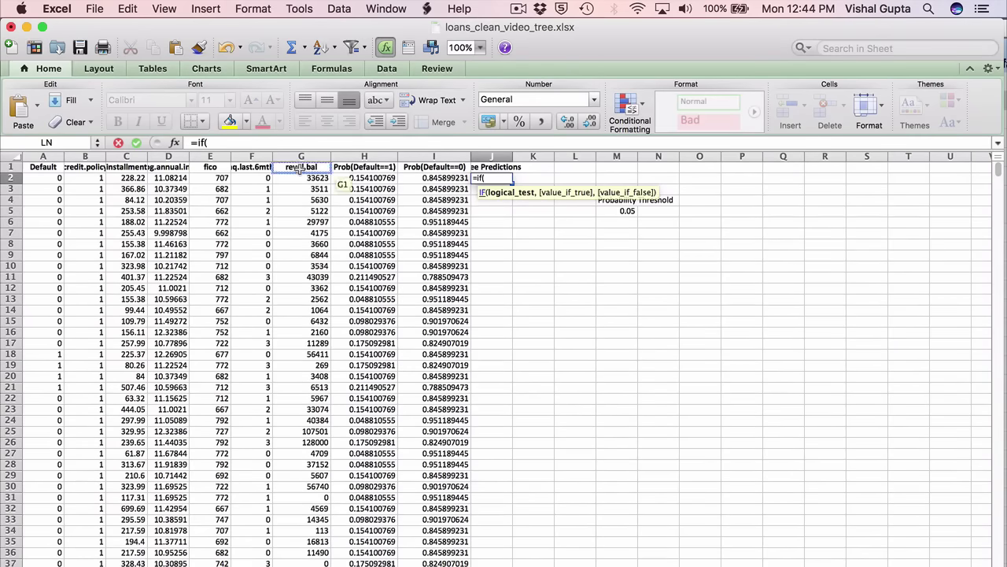
click(364, 178)
text(>)
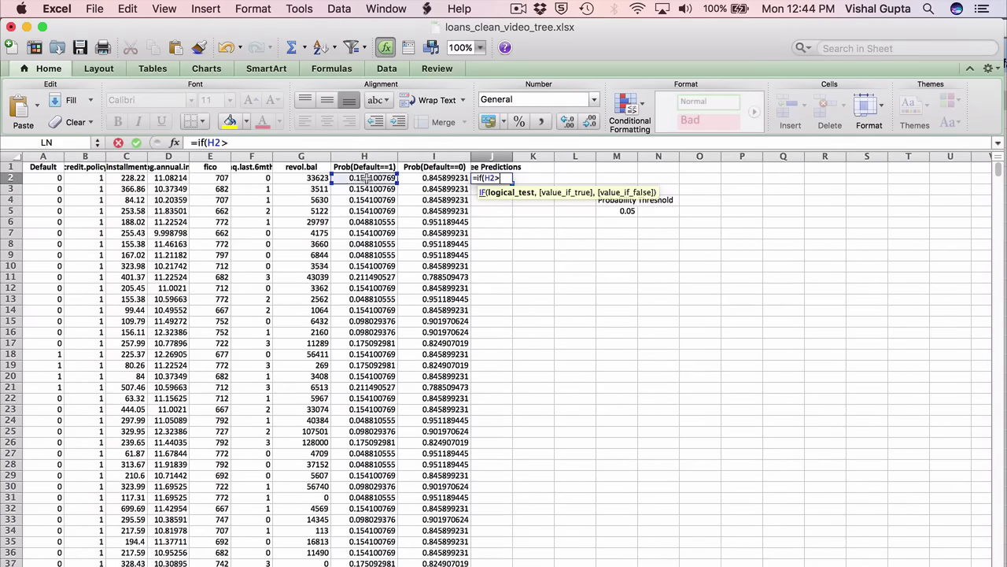
click(619, 211)
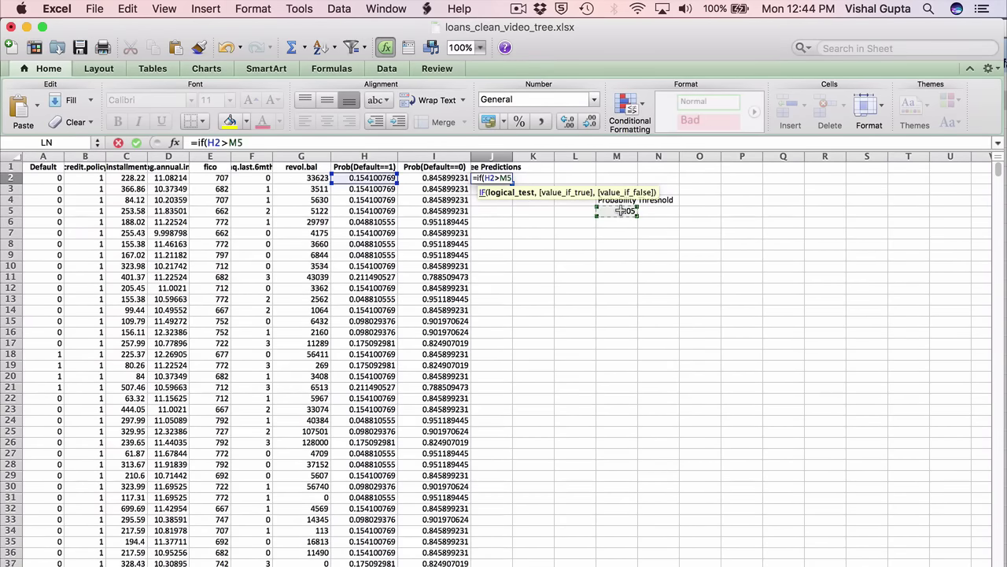
key(super+t)
text(, "Def)
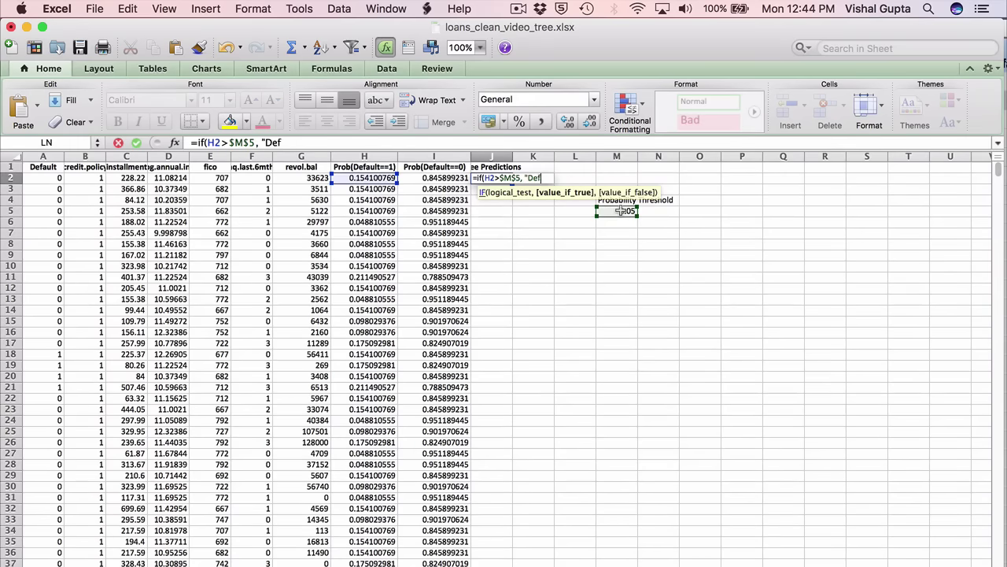
text(ault", "P)
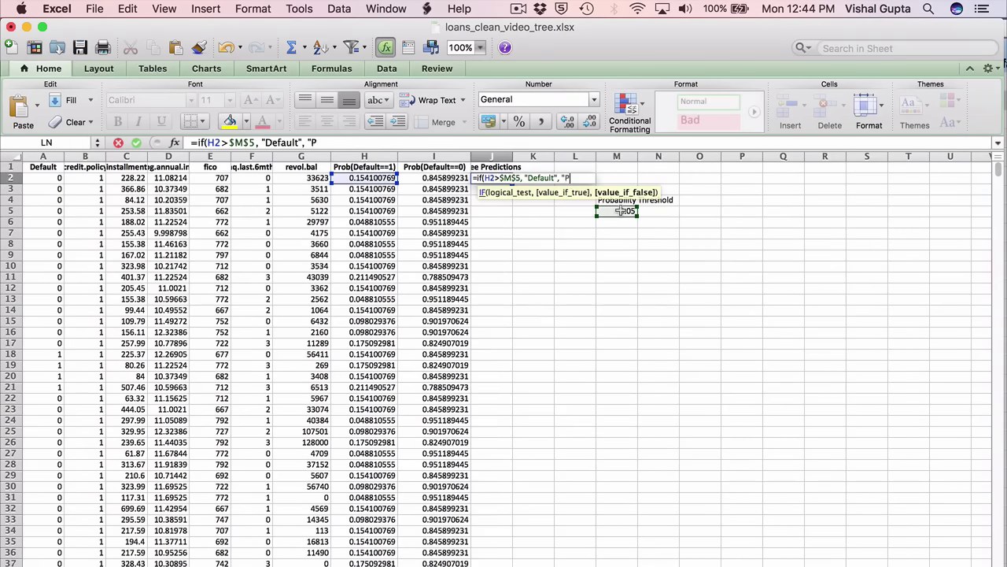
text(ay"))
key(Return)
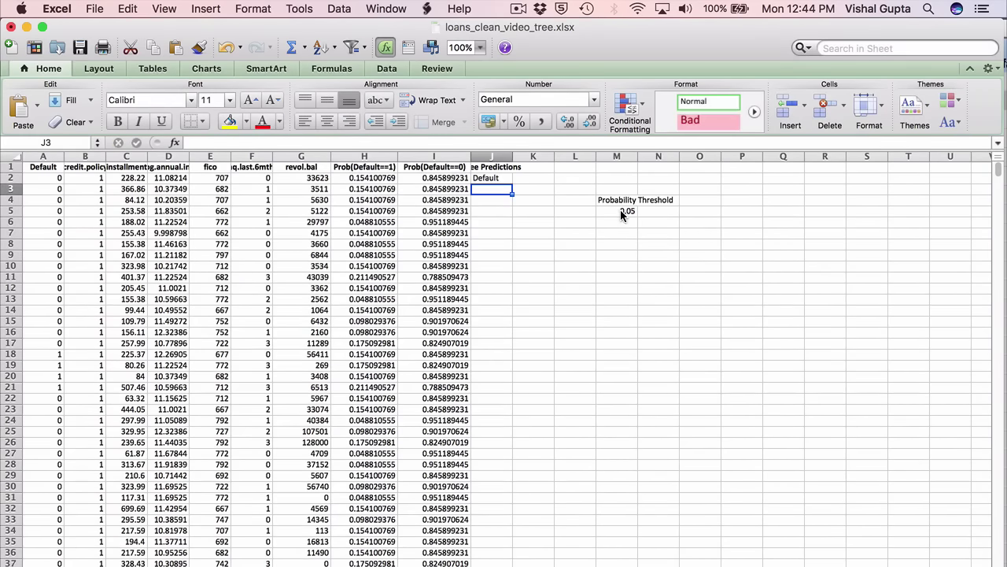
Step: Widen the Tree Predictions column to fit its header and fill the J2 formula down for all loans
drag(511, 155, 562, 156)
click(551, 178)
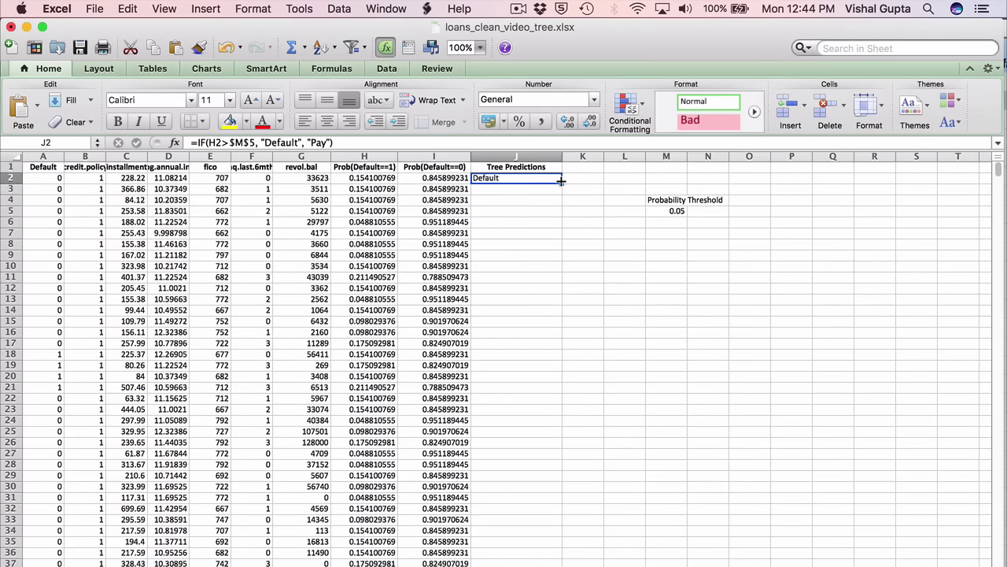
double_click(562, 183)
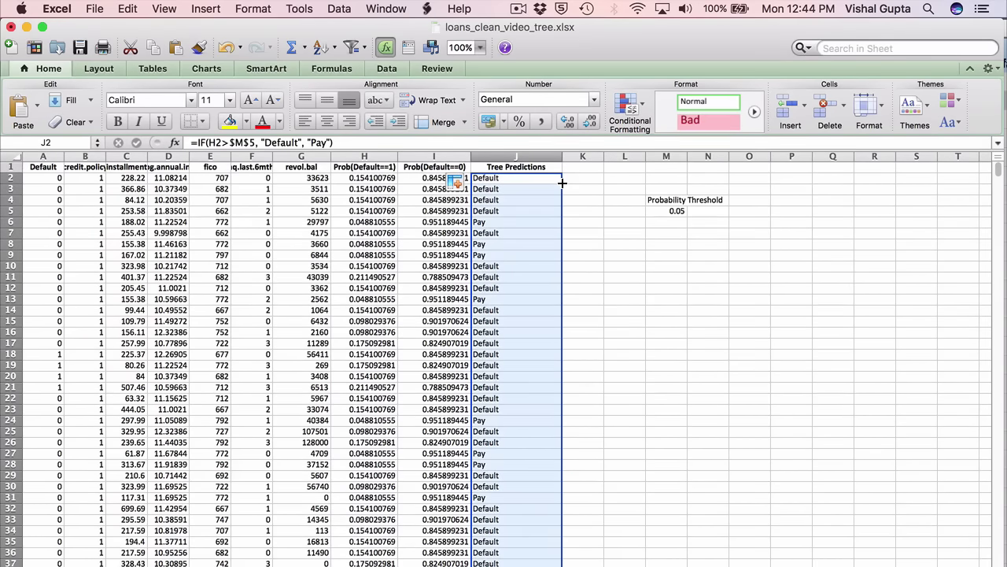
Step: Try a probability threshold of 0.03 in cell M5
click(677, 210)
text(0.05)
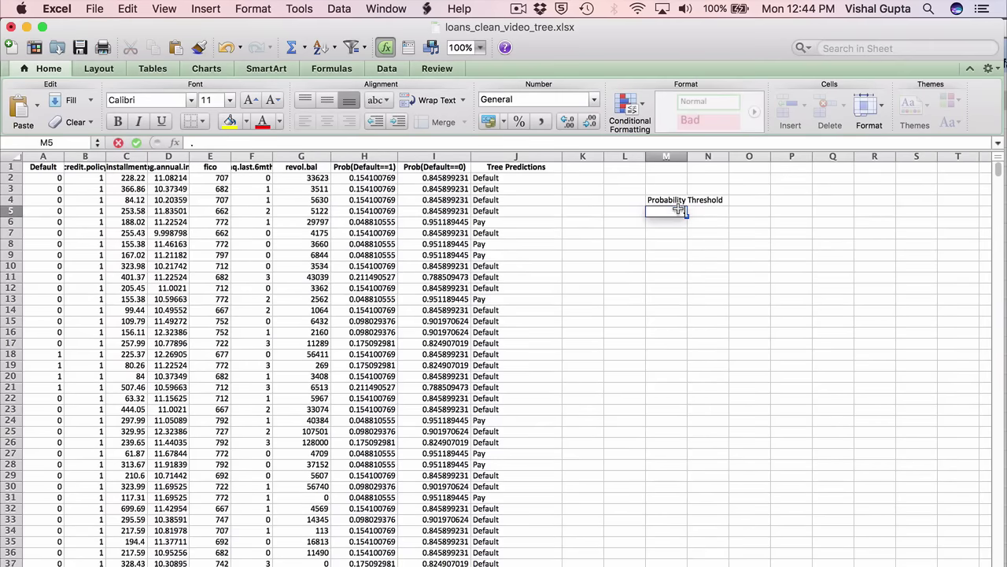
key(Return)
Step: Set the probability threshold in cell M5 to 0.1
click(678, 211)
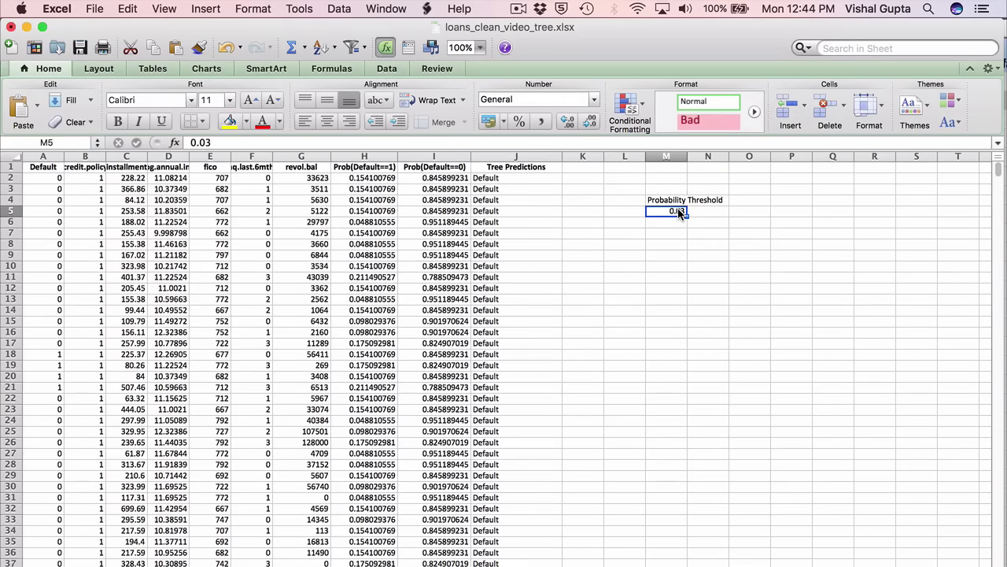
text(0.1)
key(Return)
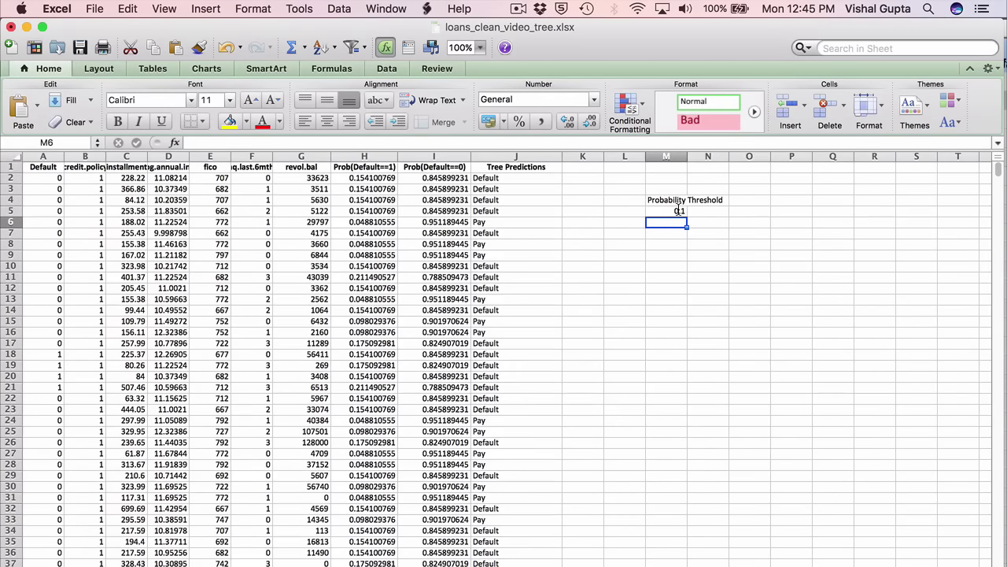
key(Down)
click(678, 211)
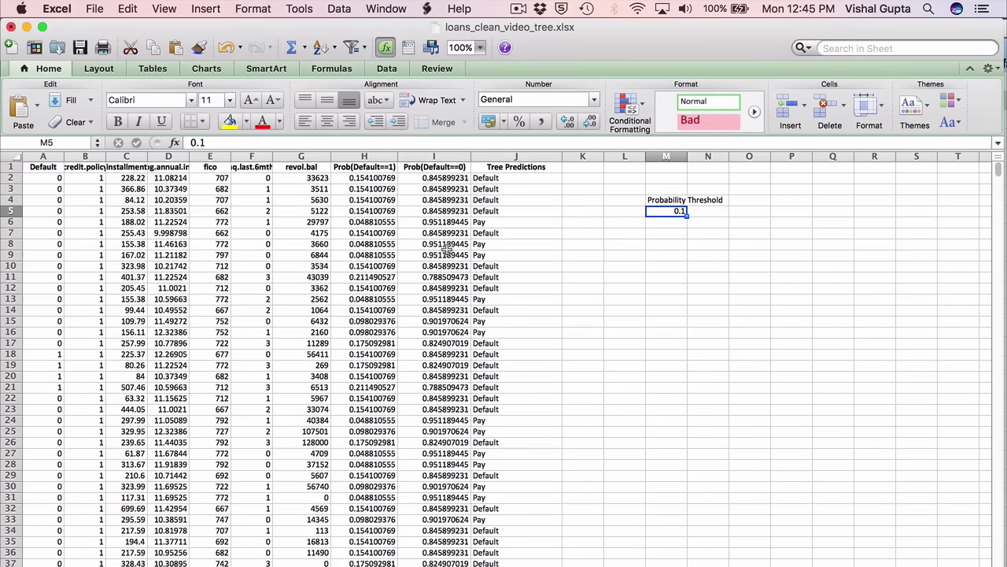
Step: Switch back to JMP and bring the Partition of Default report for loans_clean.jmp to the front
mouse_move(1004, 257)
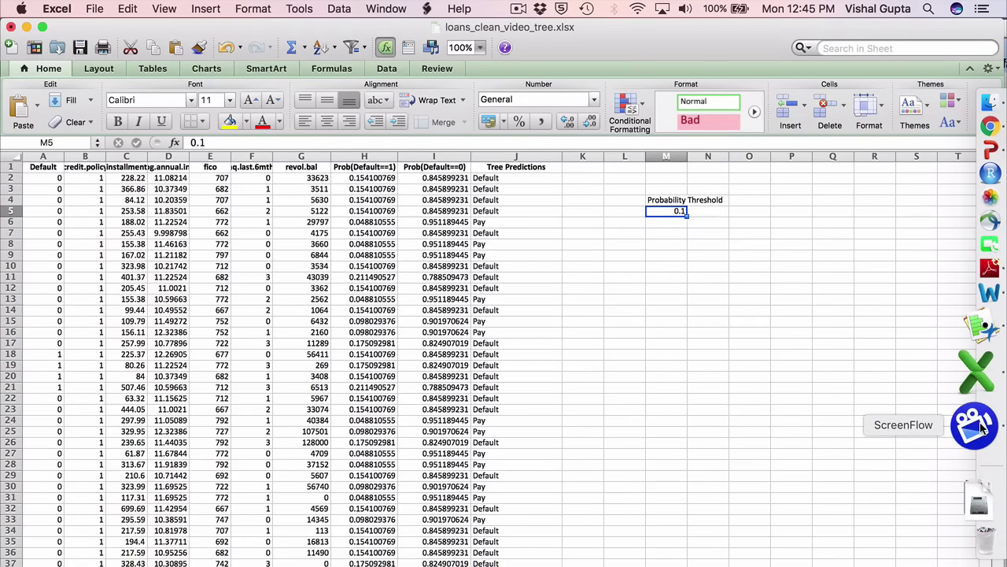
right_click(958, 425)
click(980, 326)
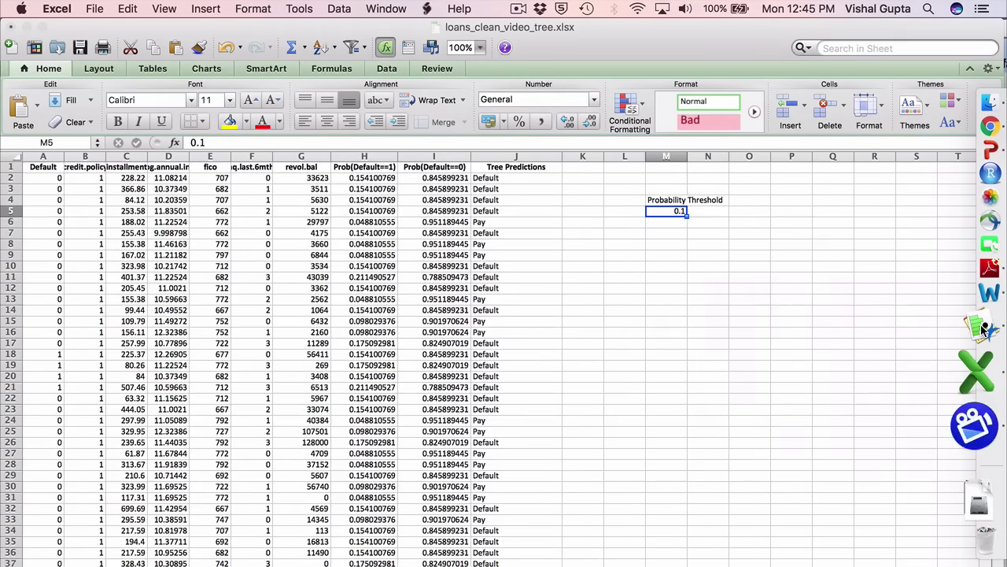
click(522, 8)
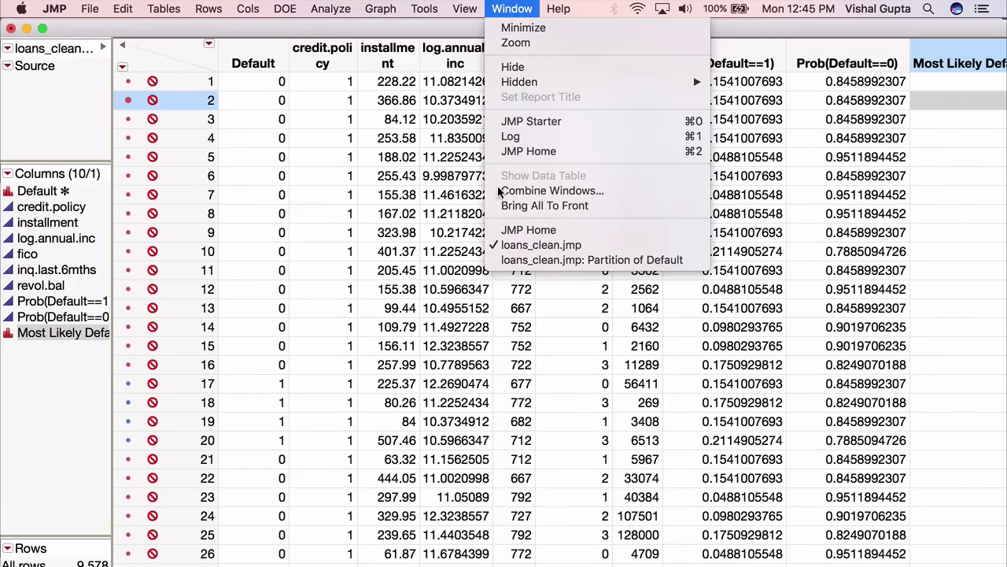
click(515, 260)
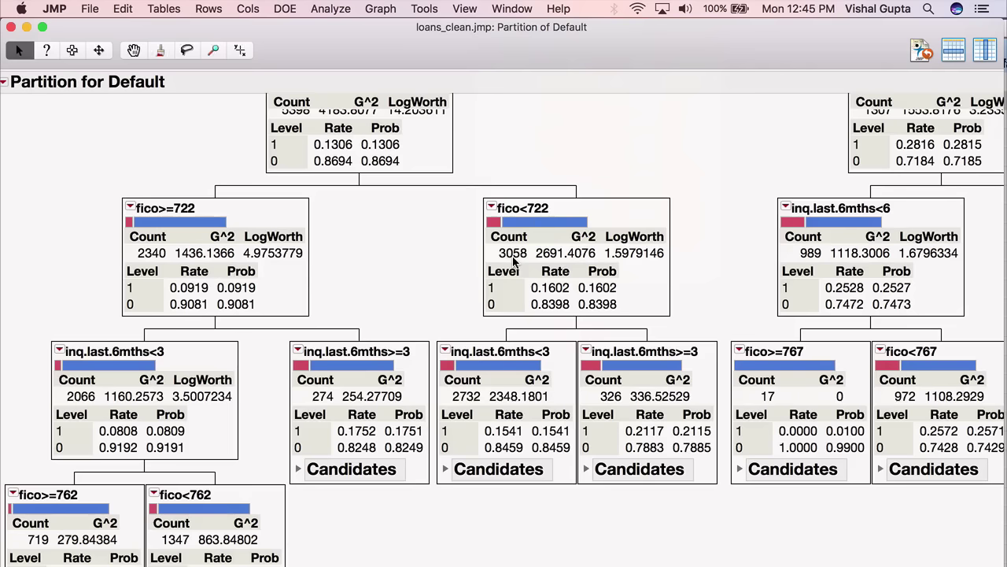
Step: Examine the default probabilities in all leaf nodes across the full width of the decision tree
scroll(350, 305, down, 2)
scroll(350, 305, down, 4)
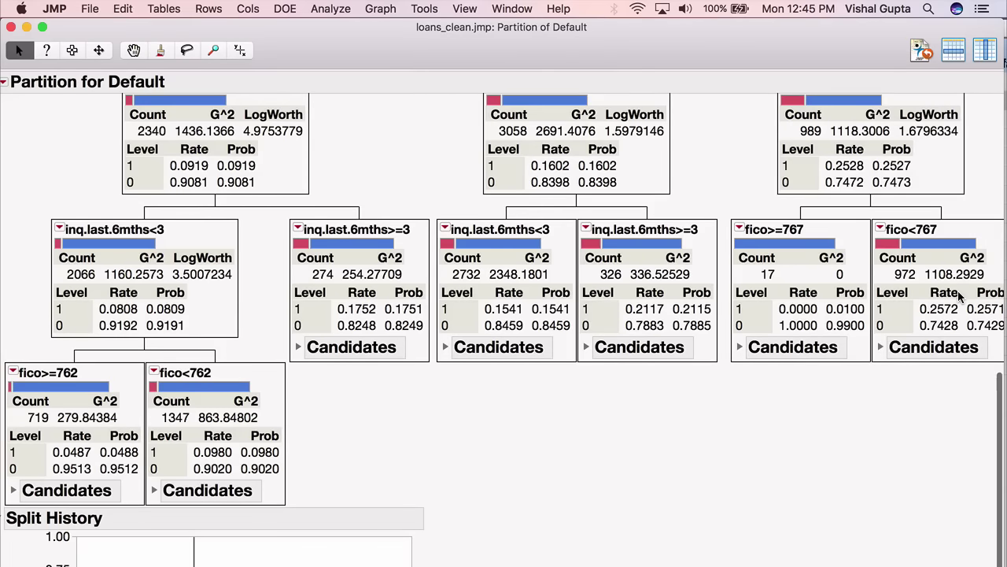
scroll(957, 293, right, 3)
scroll(958, 290, right, 5)
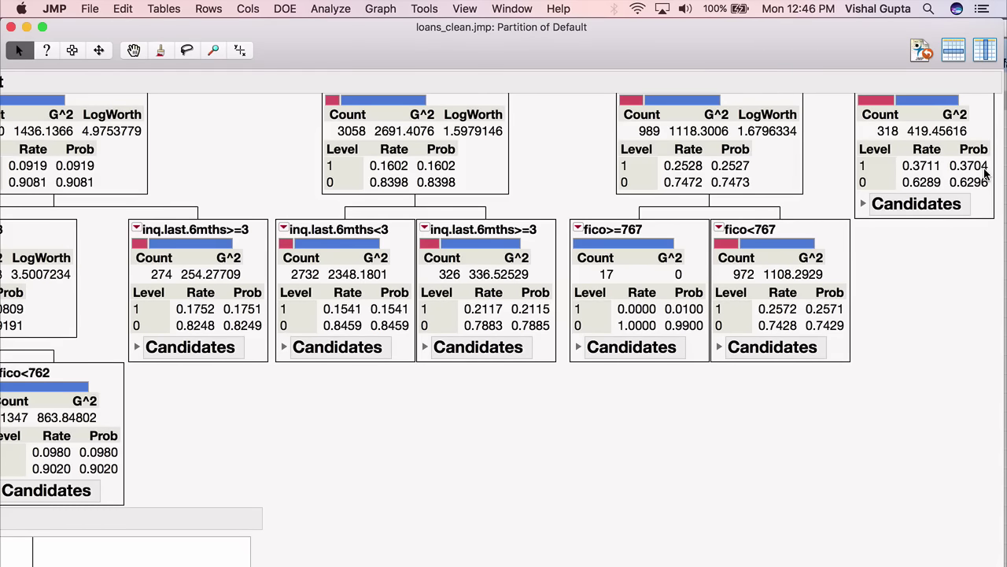
scroll(669, 373, left, 5)
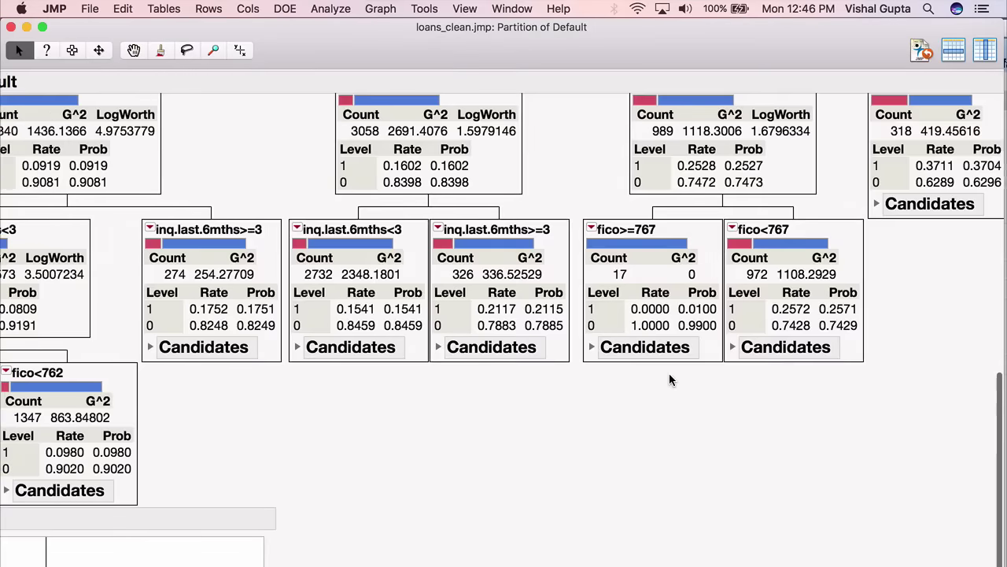
scroll(670, 380, left, 5)
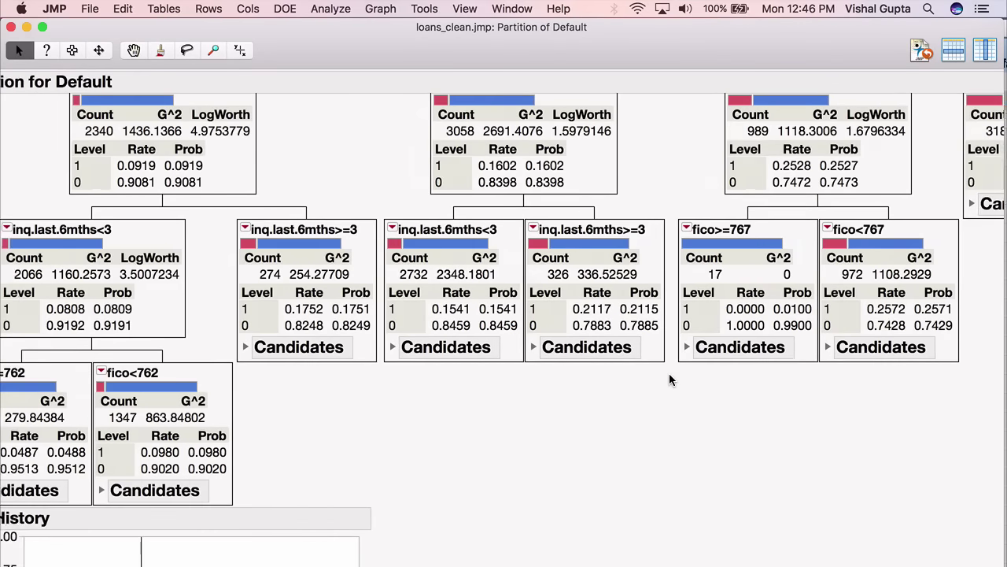